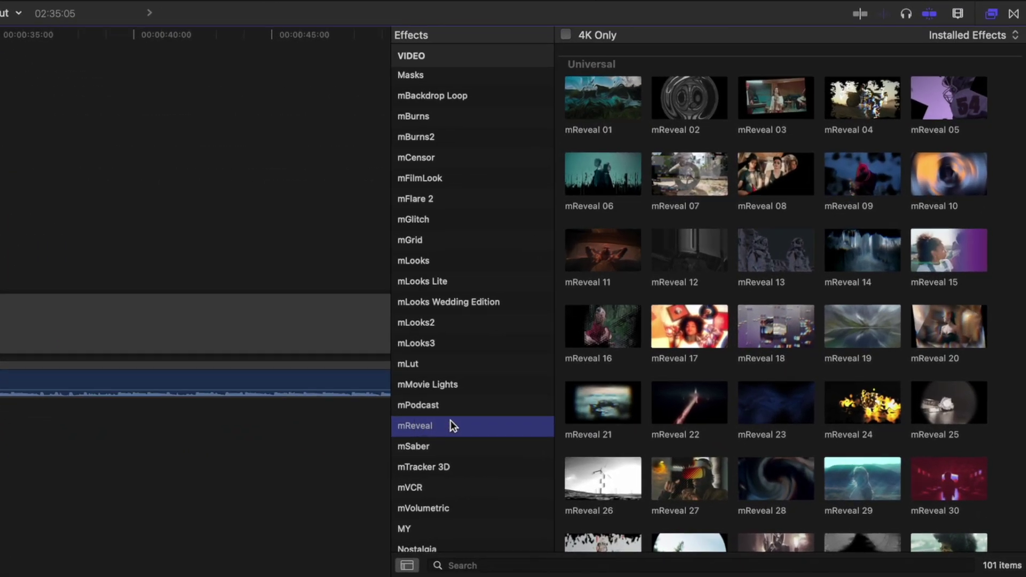
scroll(1001, 321, down, 4)
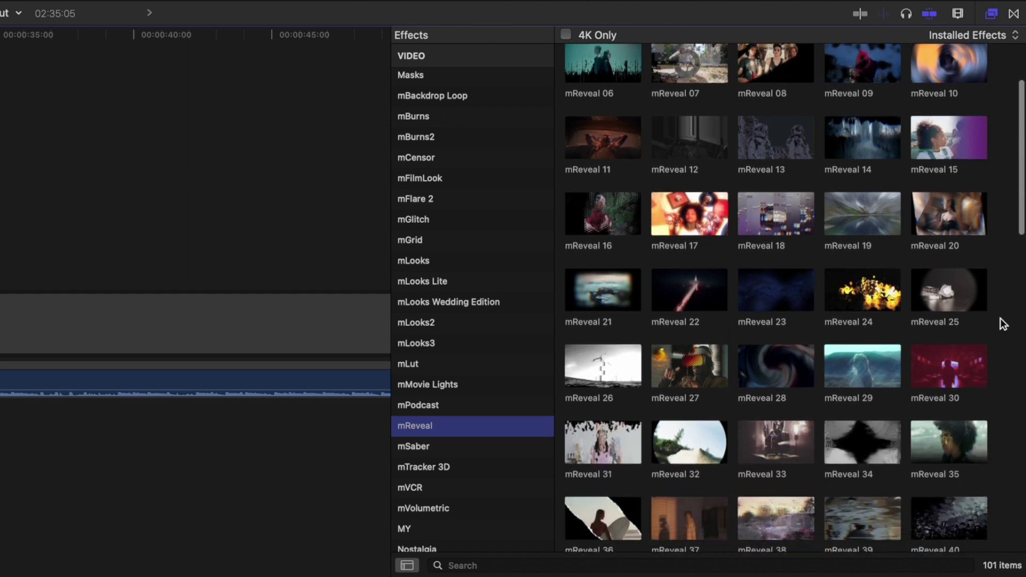
scroll(1000, 324, down, 2)
scroll(1001, 325, down, 3)
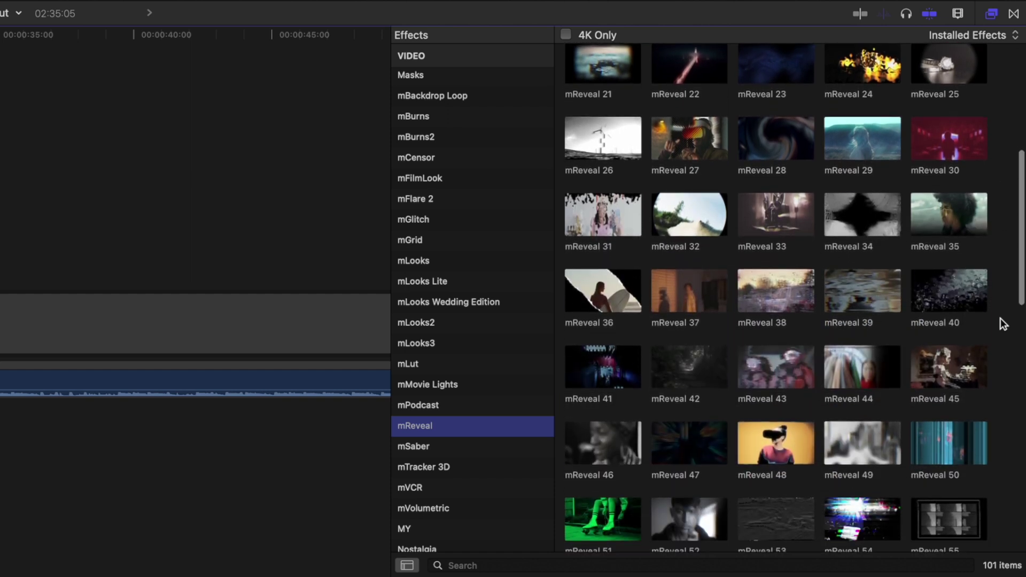
scroll(1001, 324, down, 3)
scroll(1001, 320, down, 1)
scroll(1001, 320, down, 3)
scroll(1001, 320, down, 2)
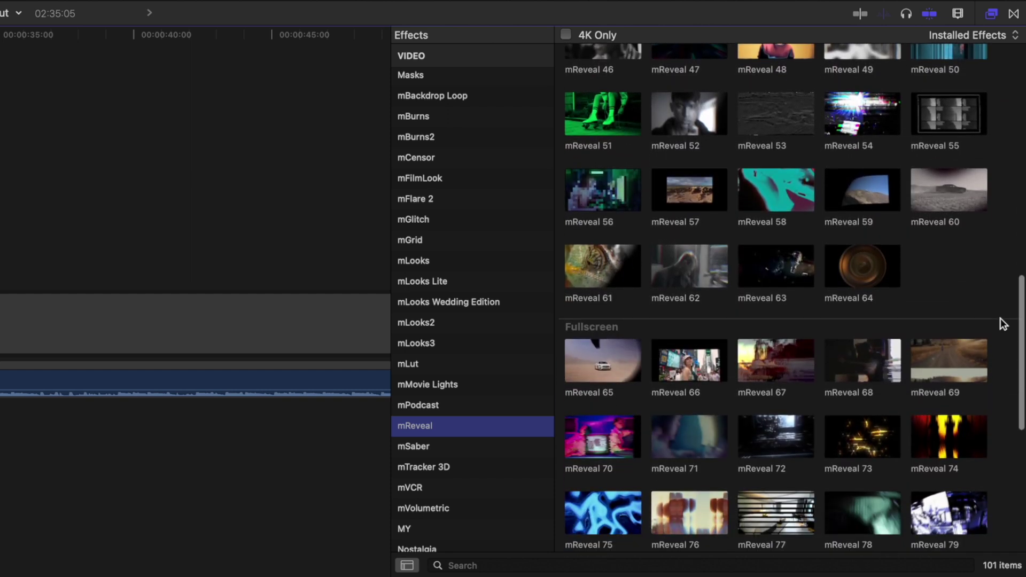
scroll(1000, 320, down, 1)
scroll(1001, 324, down, 4)
scroll(1001, 324, down, 3)
scroll(1001, 322, down, 2)
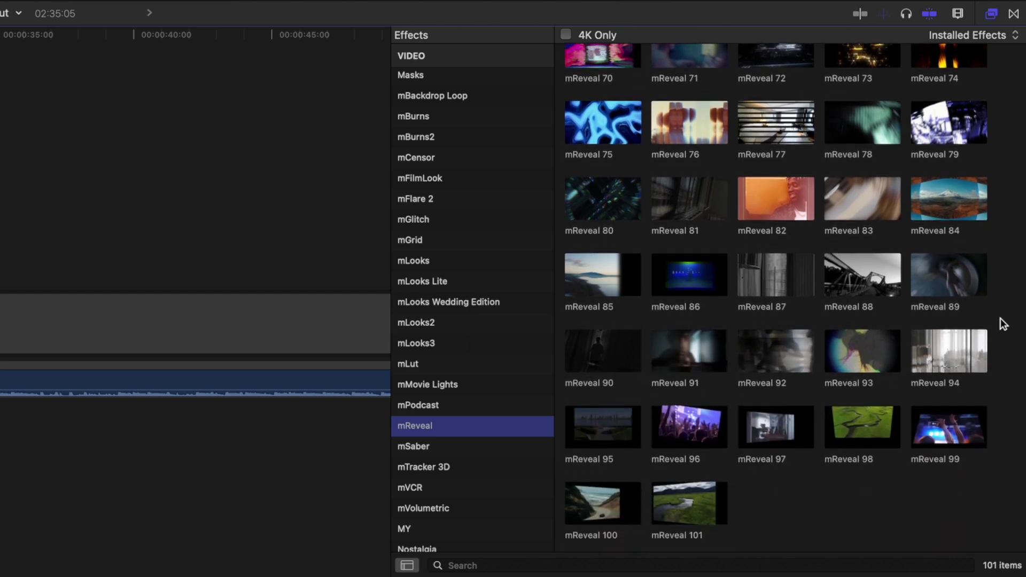
scroll(1013, 450, up, 5)
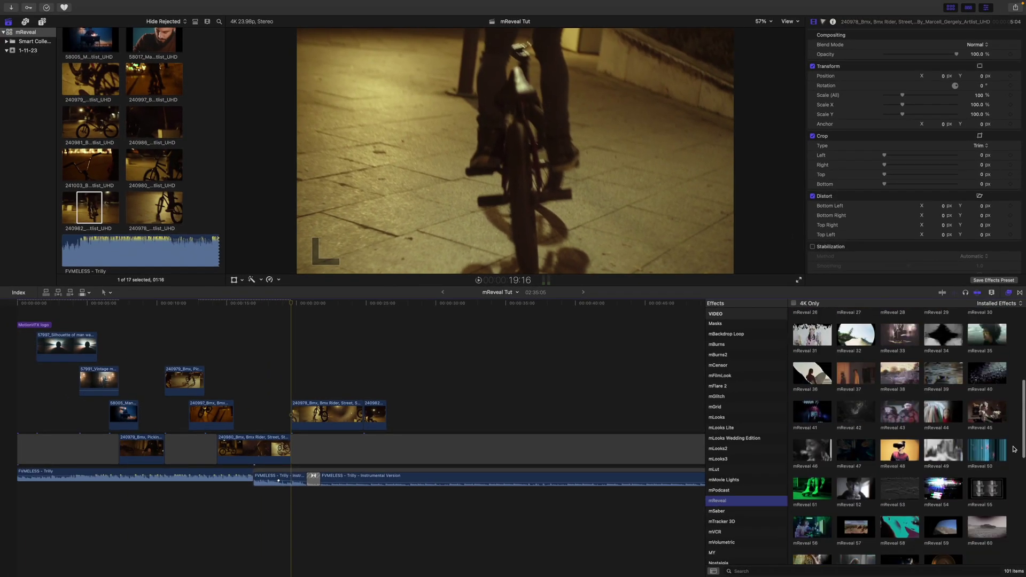
scroll(1013, 449, up, 5)
scroll(1013, 449, up, 3)
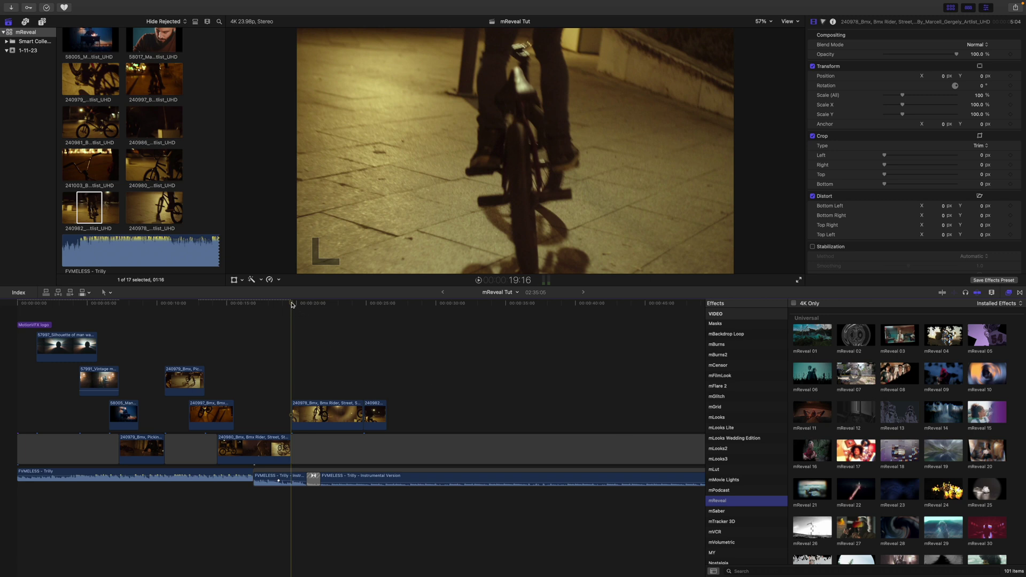
mouse_move(292, 305)
mouse_down()
mouse_move(39, 310)
mouse_move(59, 311)
mouse_up()
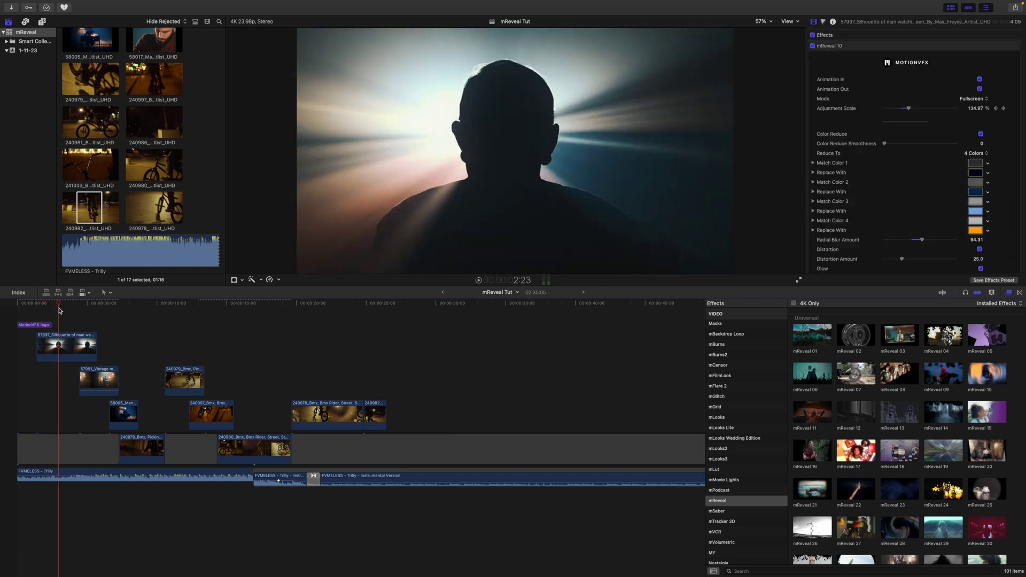
- Scrub to the silhouette clip and select it to show its mReveal 10 settings
mouse_move(60, 311)
mouse_down()
mouse_move(89, 313)
mouse_move(80, 311)
mouse_up()
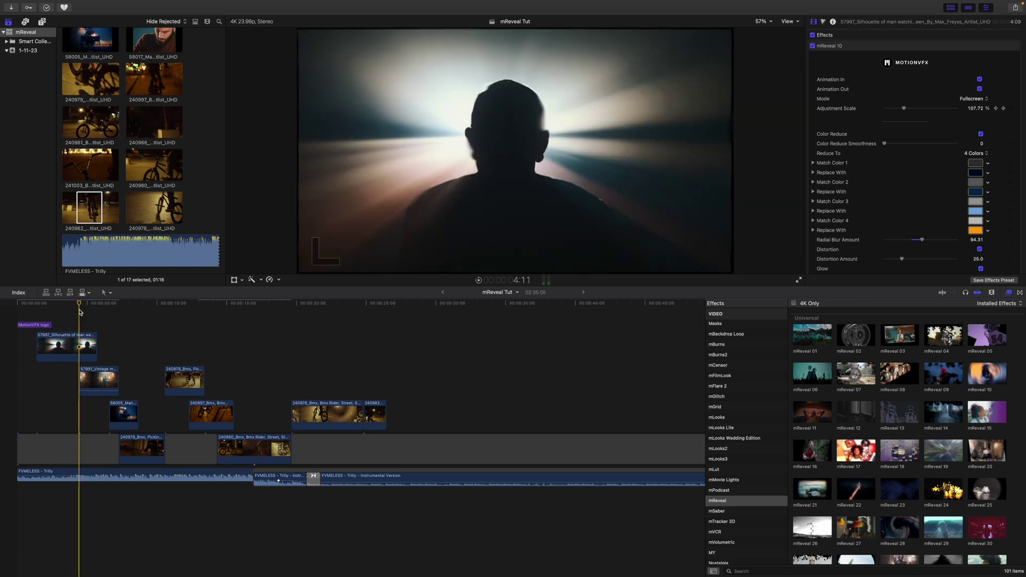
click(78, 343)
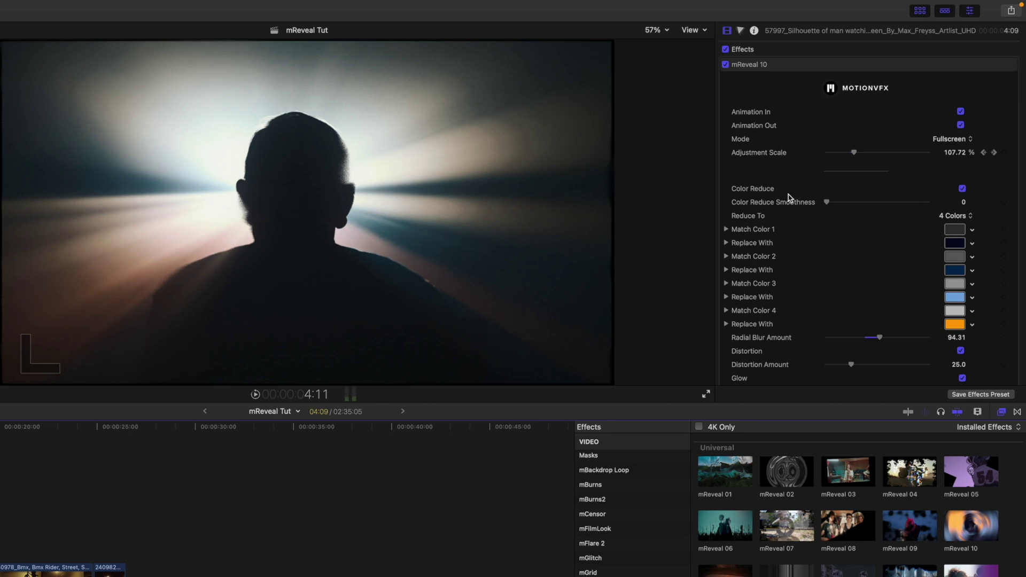
scroll(773, 205, down, 5)
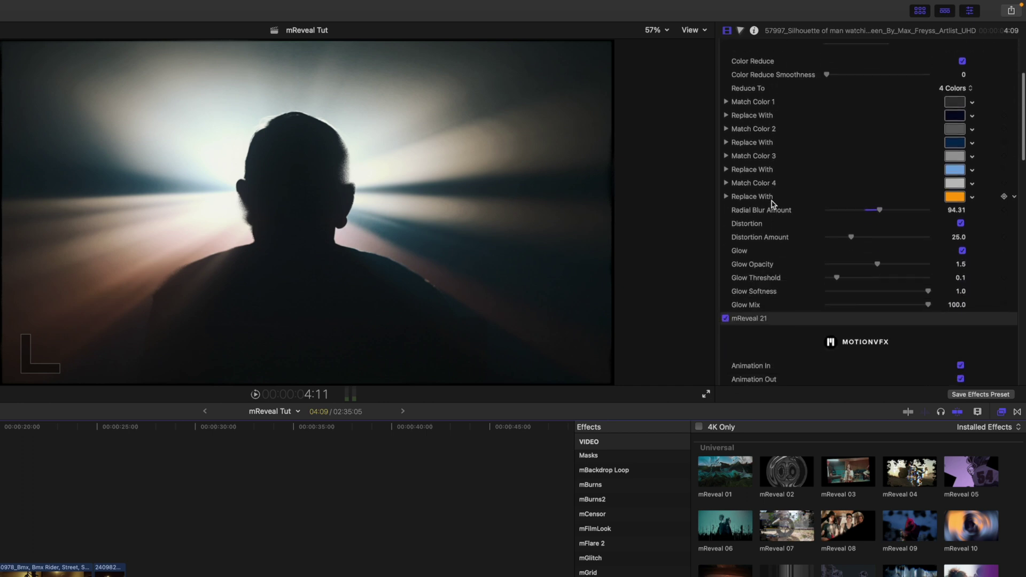
scroll(772, 204, down, 3)
scroll(772, 204, down, 2)
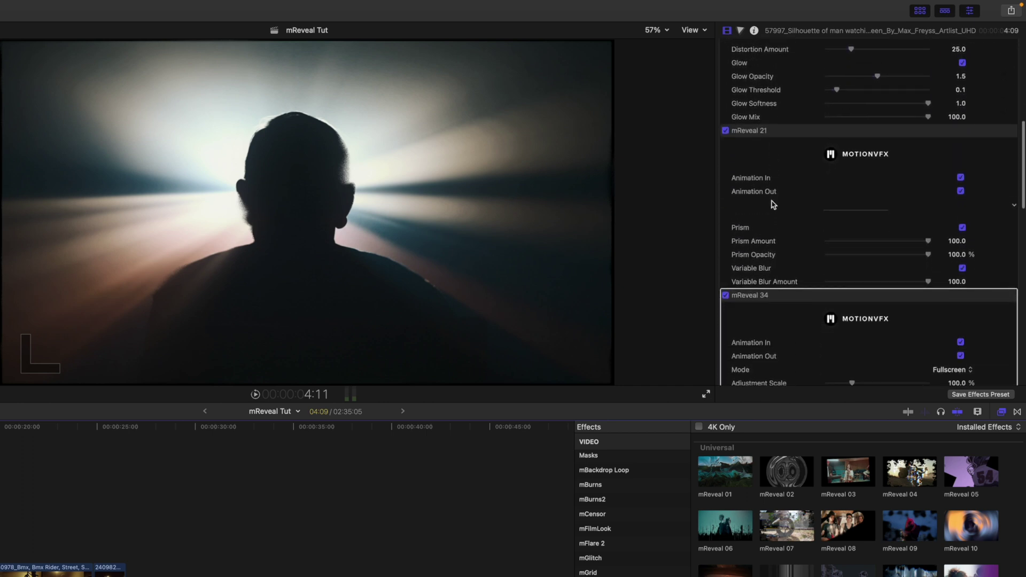
mouse_move(770, 130)
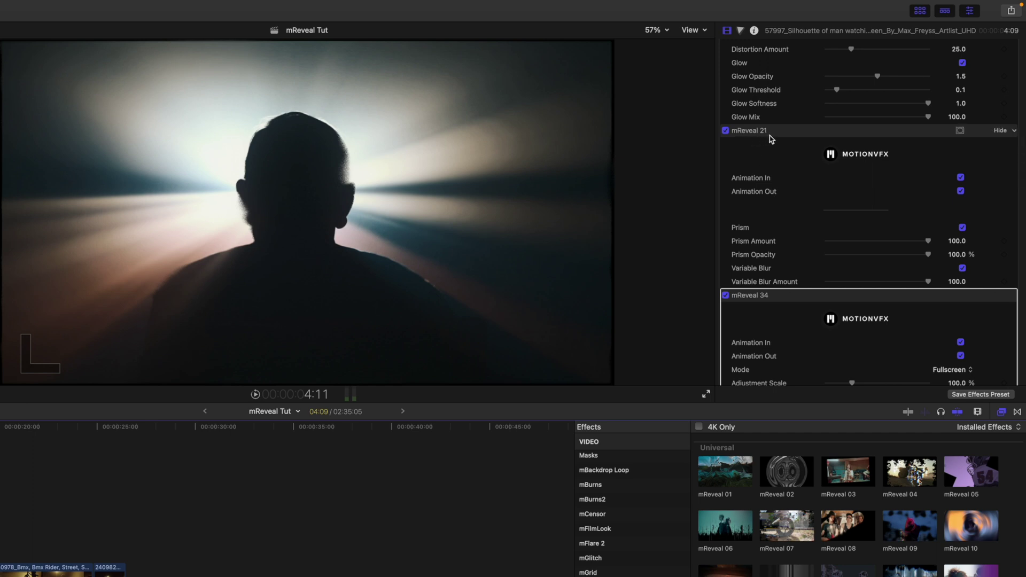
scroll(770, 138, down, 3)
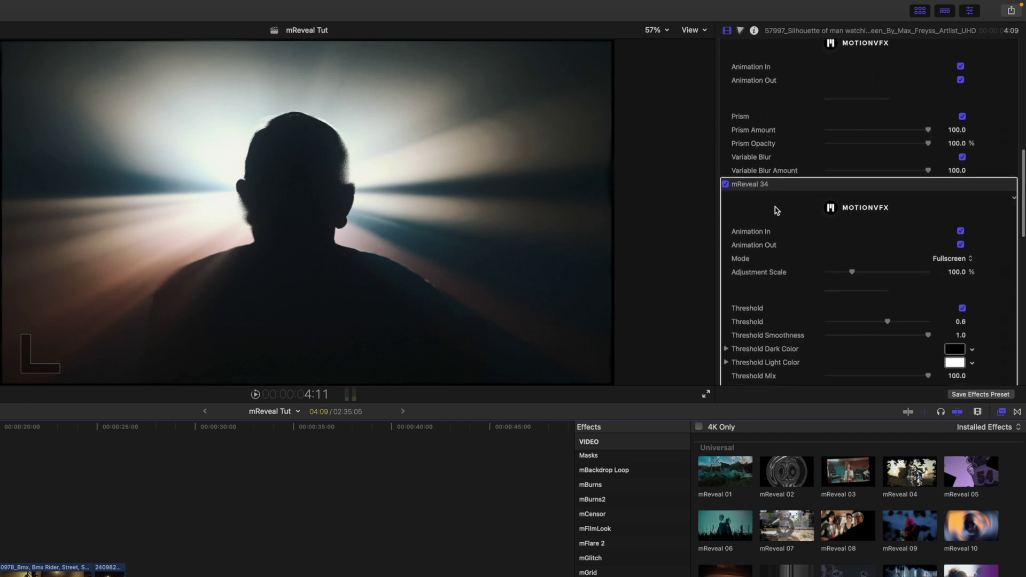
scroll(775, 211, up, 1)
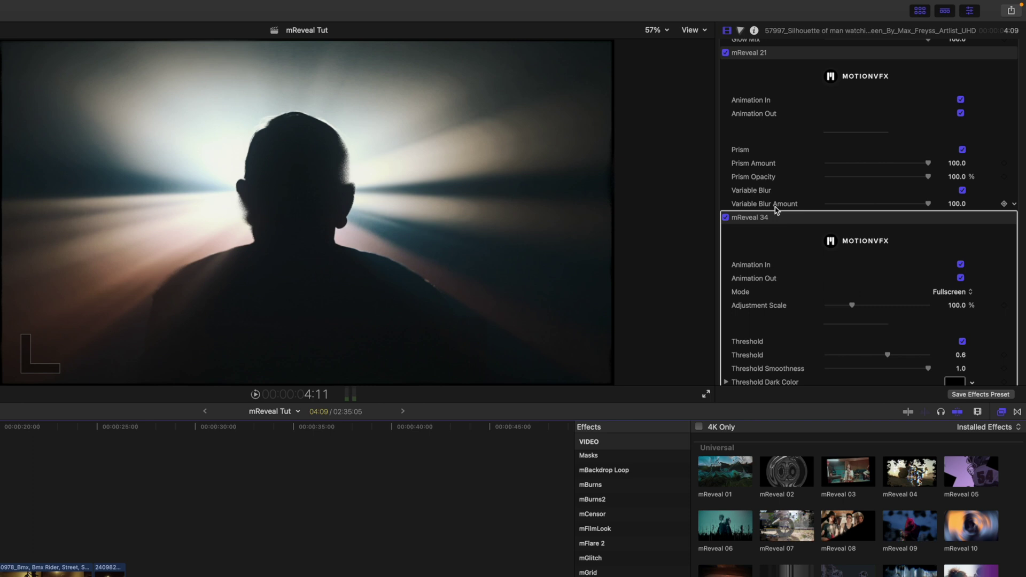
scroll(775, 210, up, 2)
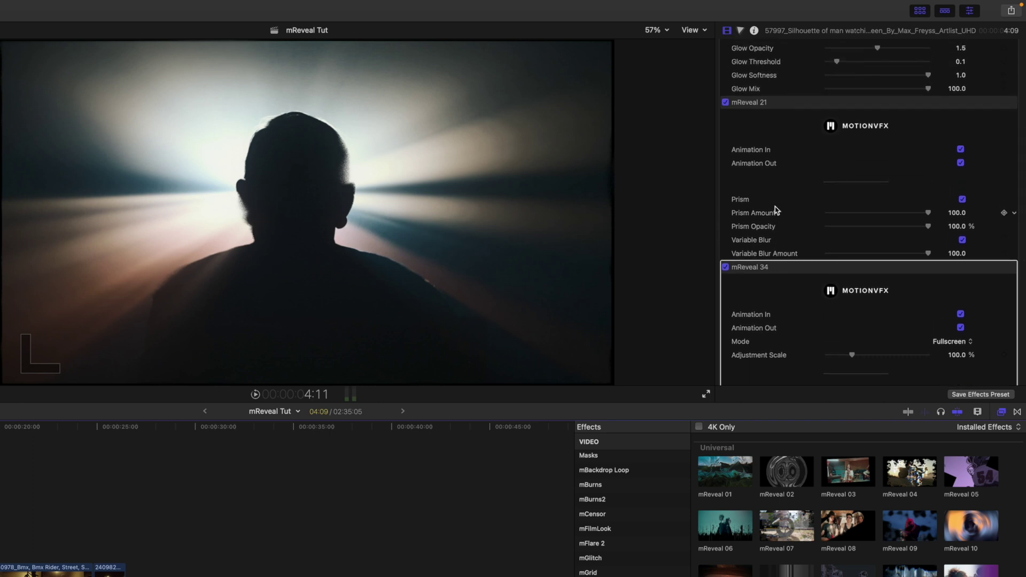
scroll(774, 210, up, 1)
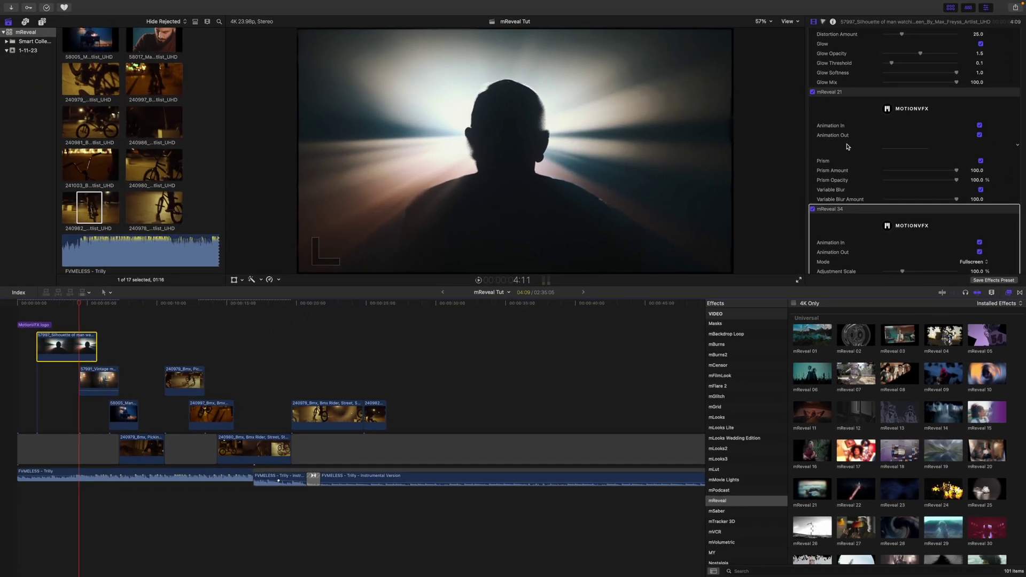
- Play back the silhouette reveal, then select the upper BMX street rider clip and preview mReveal 01
click(79, 305)
key(space)
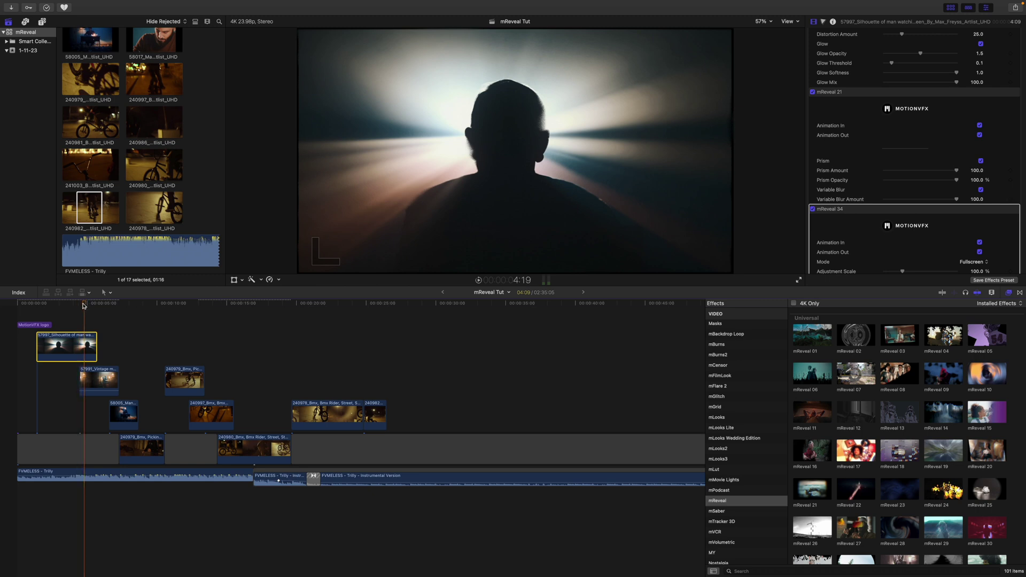
click(219, 321)
drag(222, 322, 295, 330)
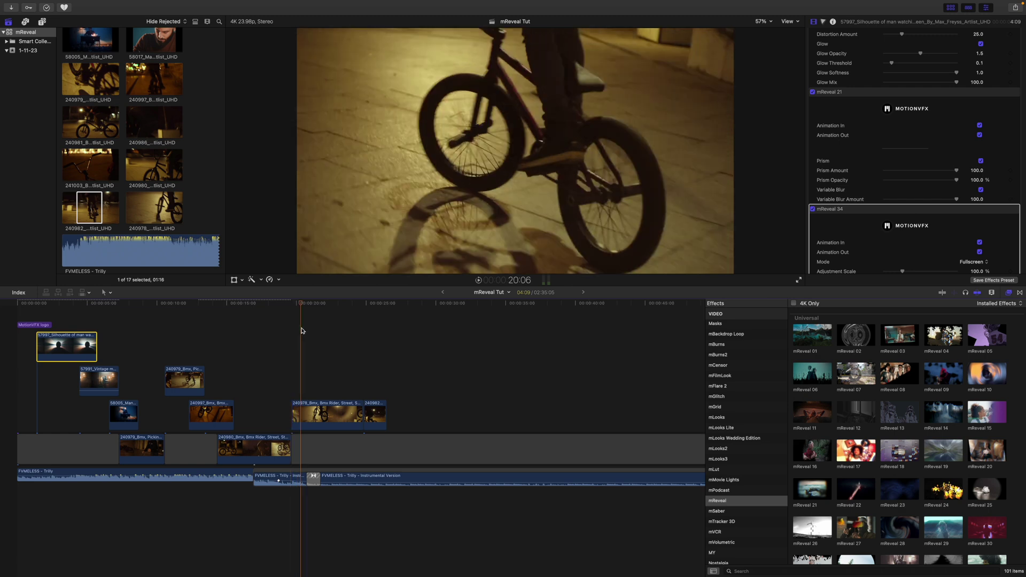
mouse_move(295, 330)
mouse_down()
mouse_move(353, 337)
mouse_move(321, 340)
mouse_up()
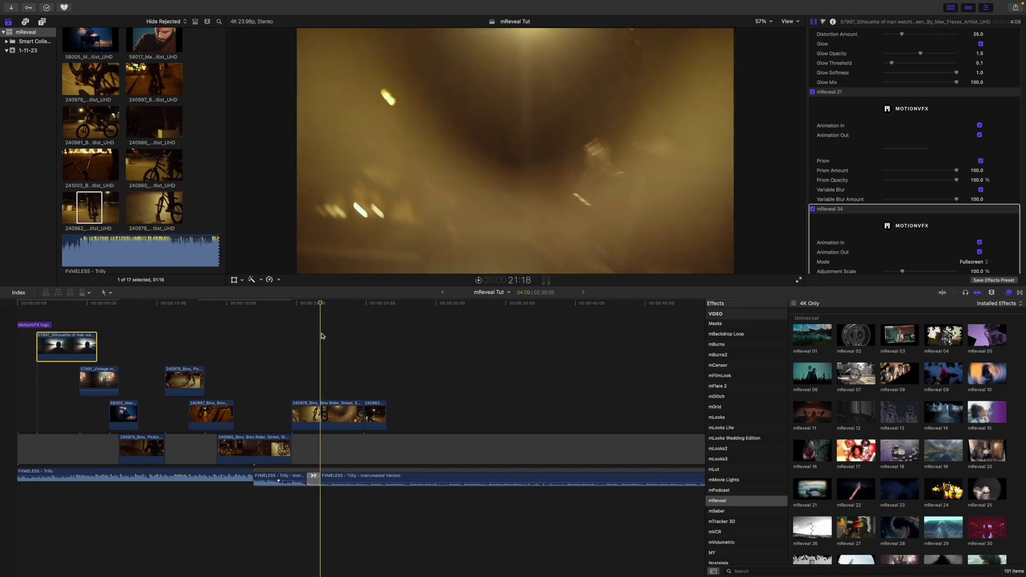
click(321, 414)
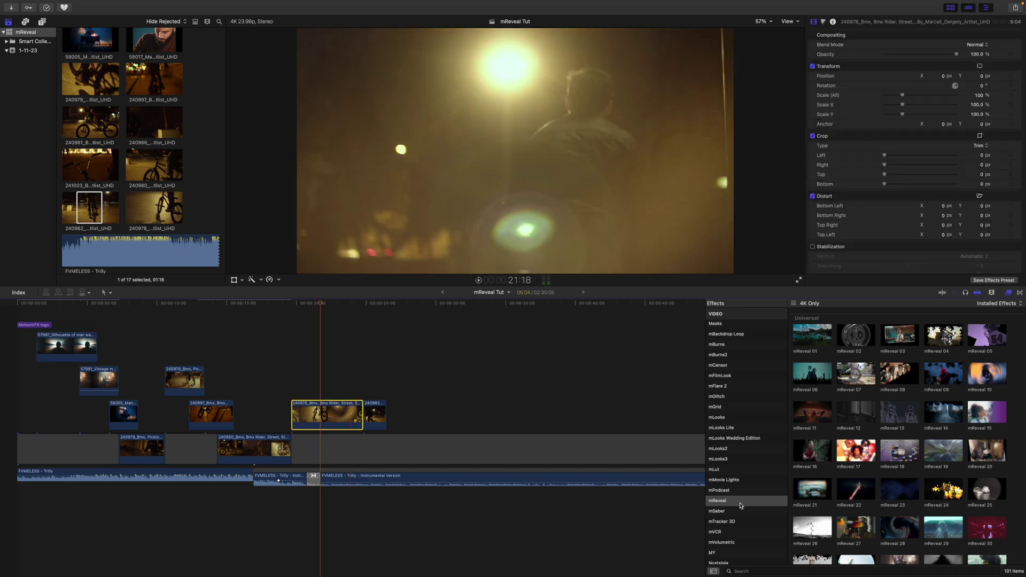
click(798, 344)
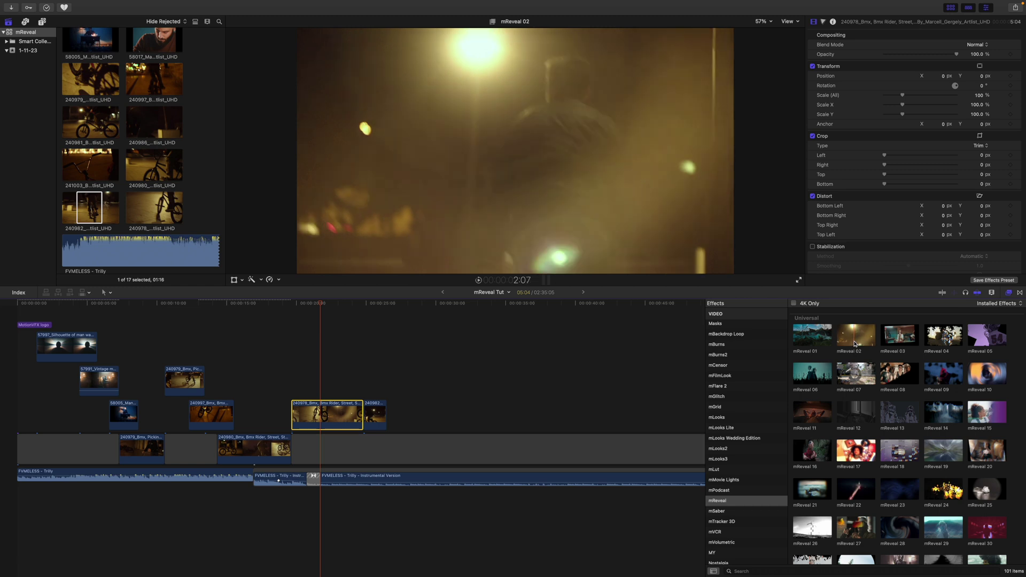
- Drag mReveal 02 from the Effects browser onto the BMX street rider clip
mouse_move(854, 343)
mouse_down()
mouse_move(561, 321)
mouse_move(331, 416)
mouse_up()
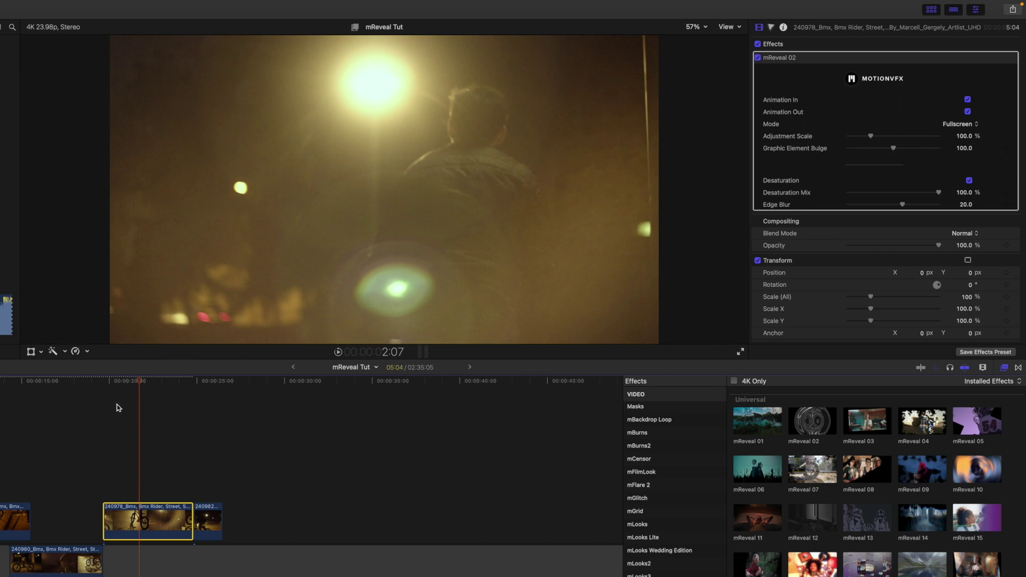
- Toggle Animation In, switch mReveal 02 to Graphic Element mode, and preview it while trying Adjustment Scale
drag(136, 385, 111, 390)
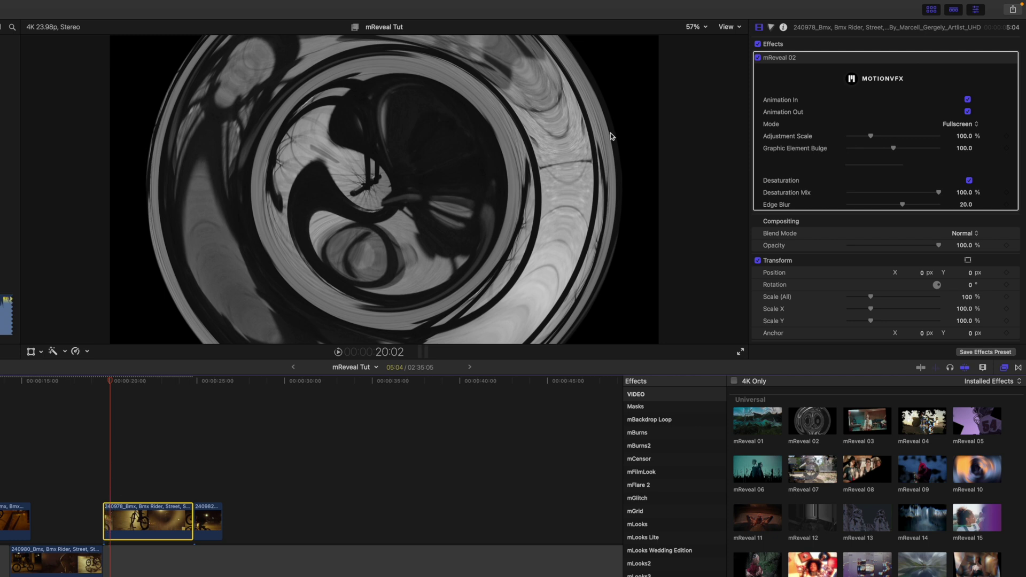
click(968, 101)
click(965, 126)
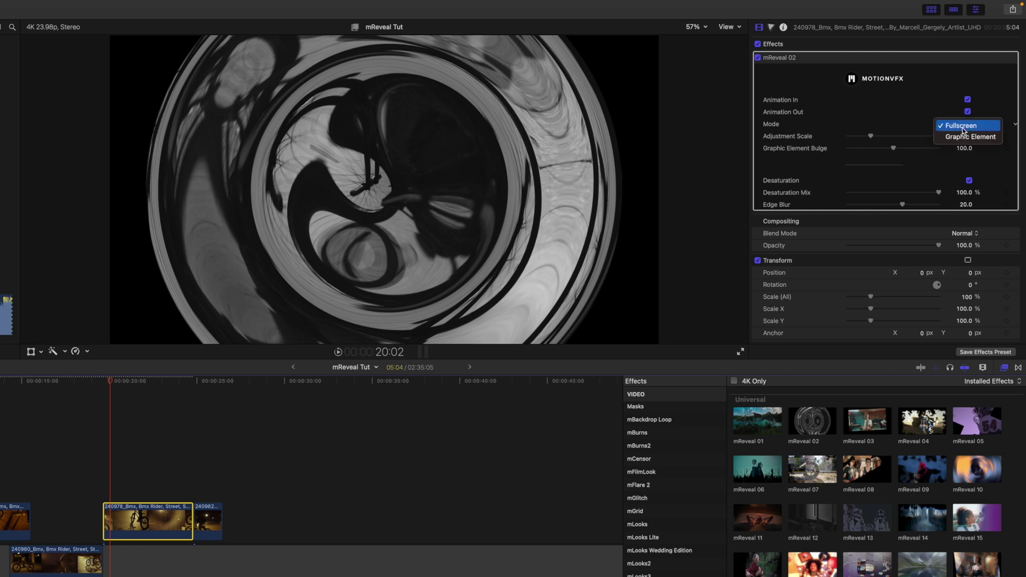
click(964, 137)
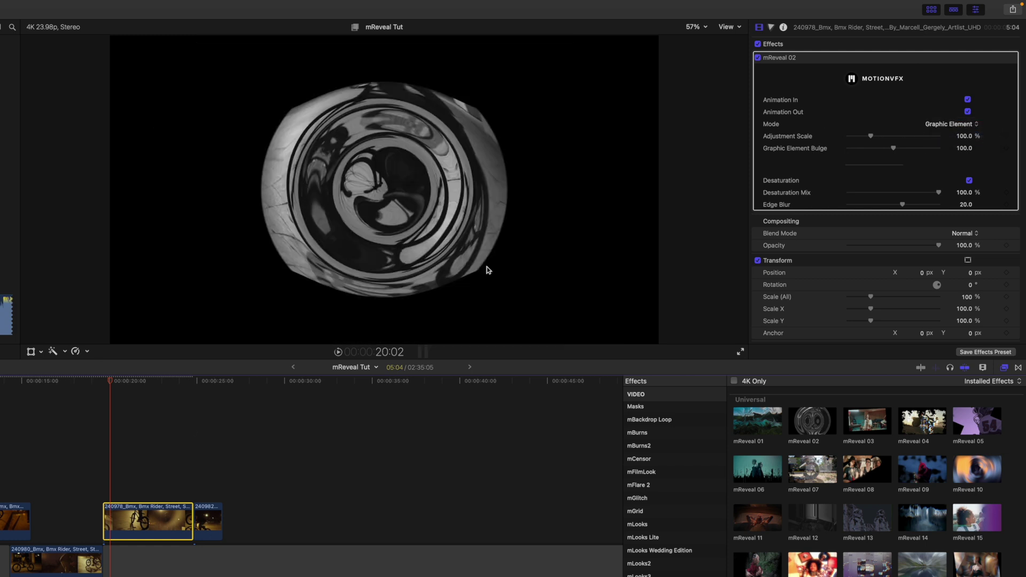
drag(111, 388, 139, 389)
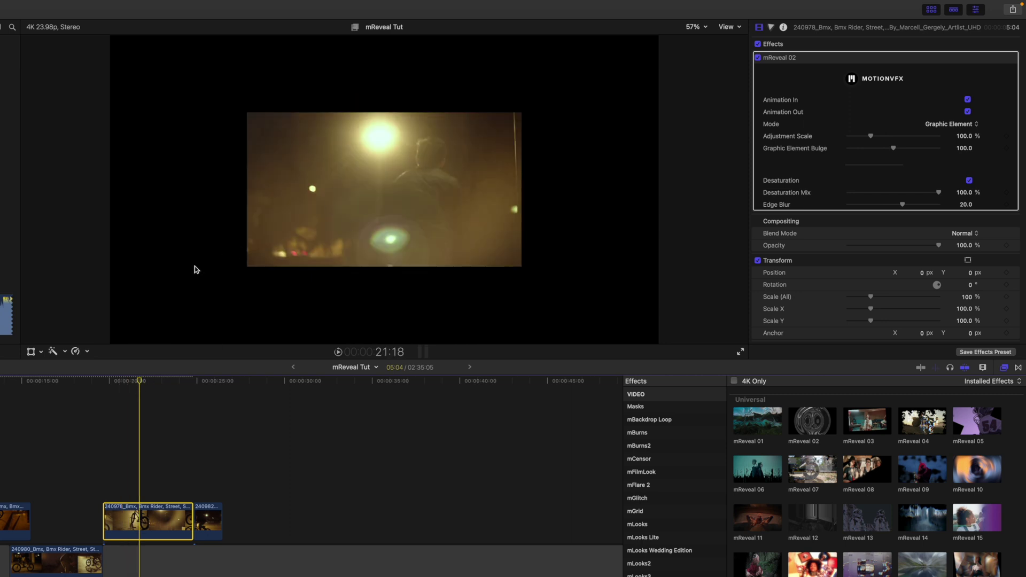
mouse_move(871, 137)
mouse_down()
mouse_move(878, 141)
mouse_move(861, 141)
mouse_move(875, 142)
mouse_up()
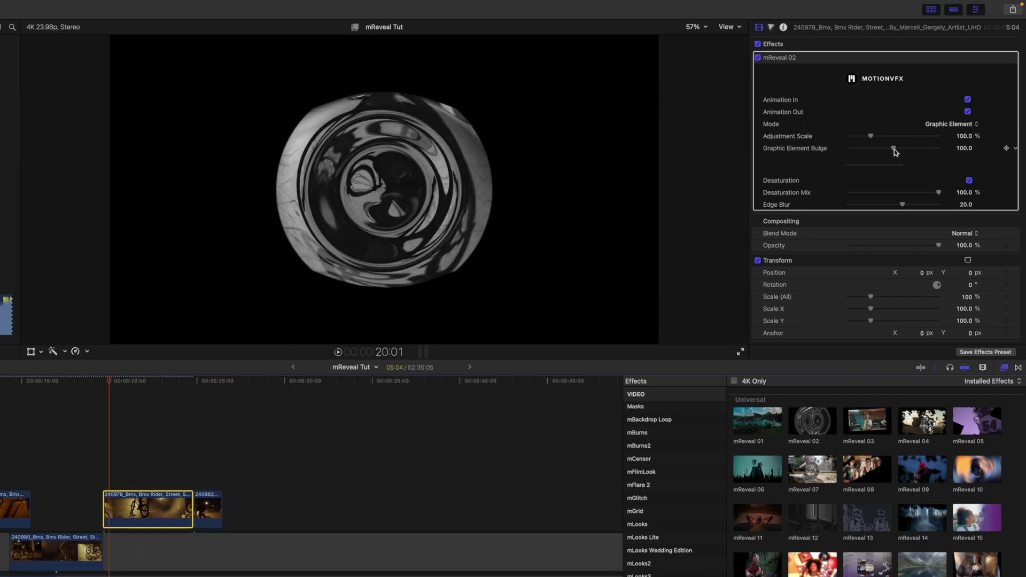
- Set Bulge to about 130, revert mReveal 02 to Fullscreen with Edge Blur 100, and preview
mouse_move(895, 152)
mouse_down()
mouse_move(878, 153)
mouse_move(934, 152)
mouse_move(866, 155)
mouse_move(912, 157)
mouse_up()
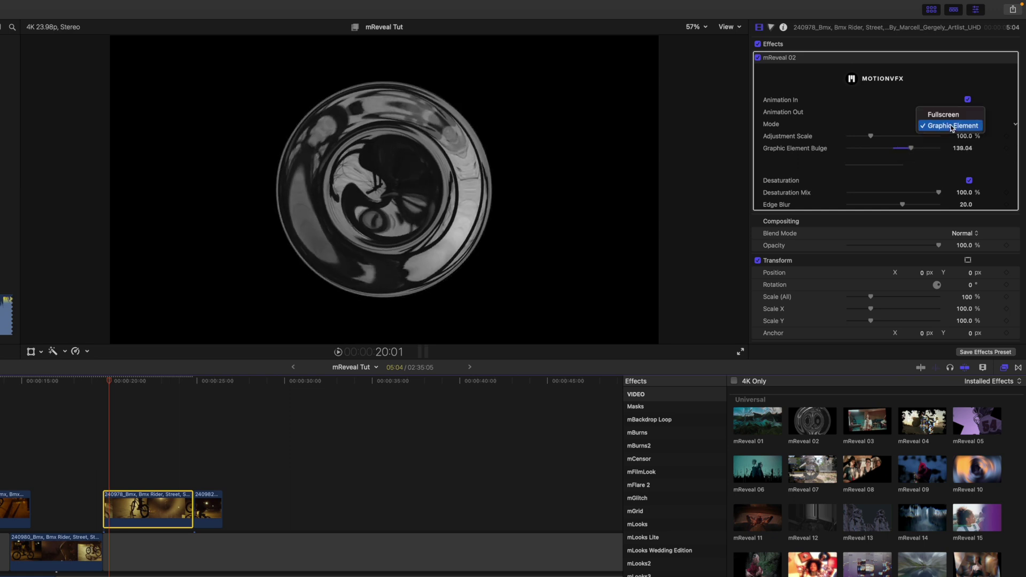
click(953, 116)
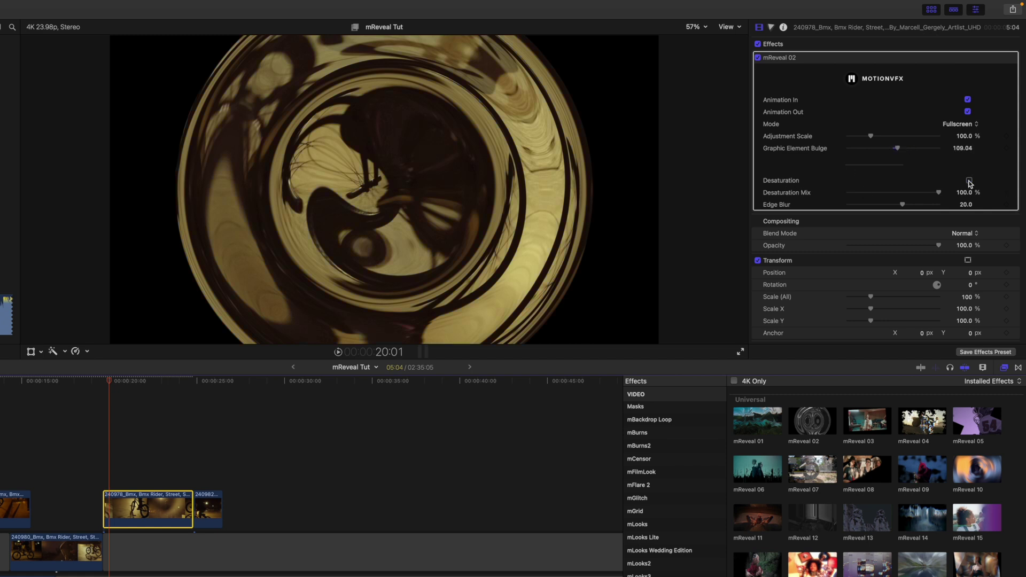
drag(902, 205, 939, 202)
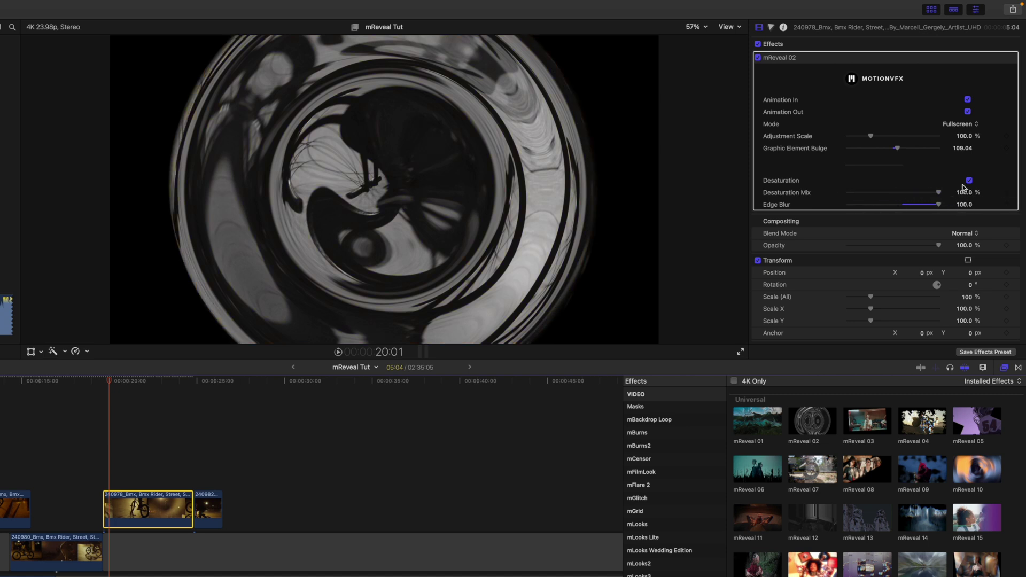
drag(112, 384, 187, 393)
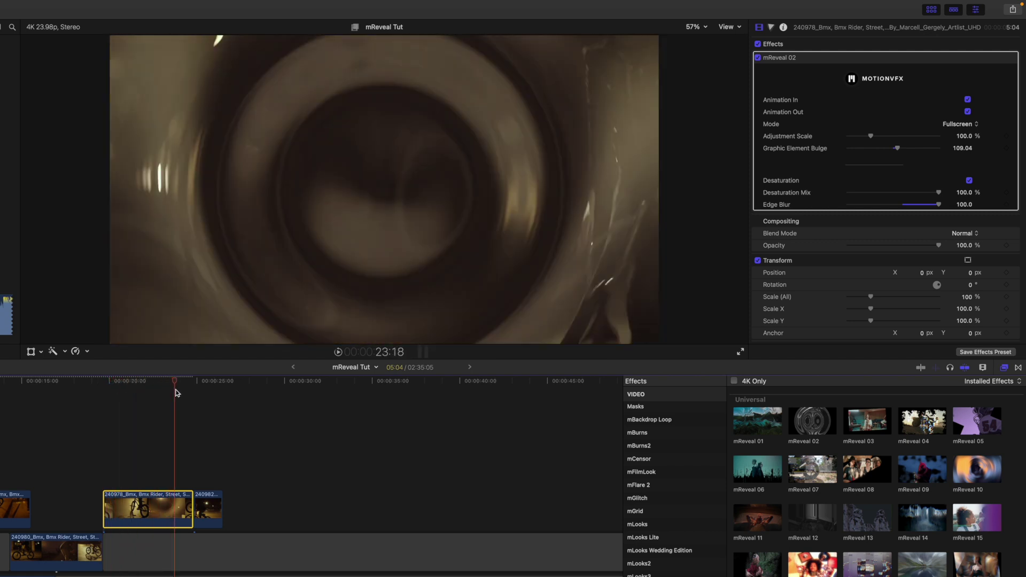
- Extend the BMX clip's end past the next clip, then trim it back shorter
drag(187, 393, 181, 394)
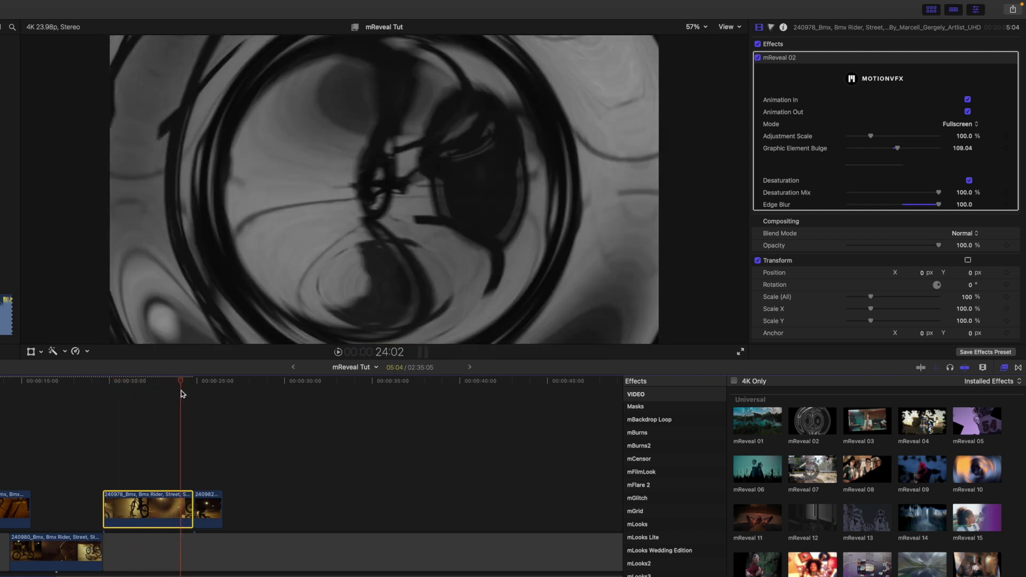
drag(191, 503, 257, 503)
drag(183, 383, 234, 391)
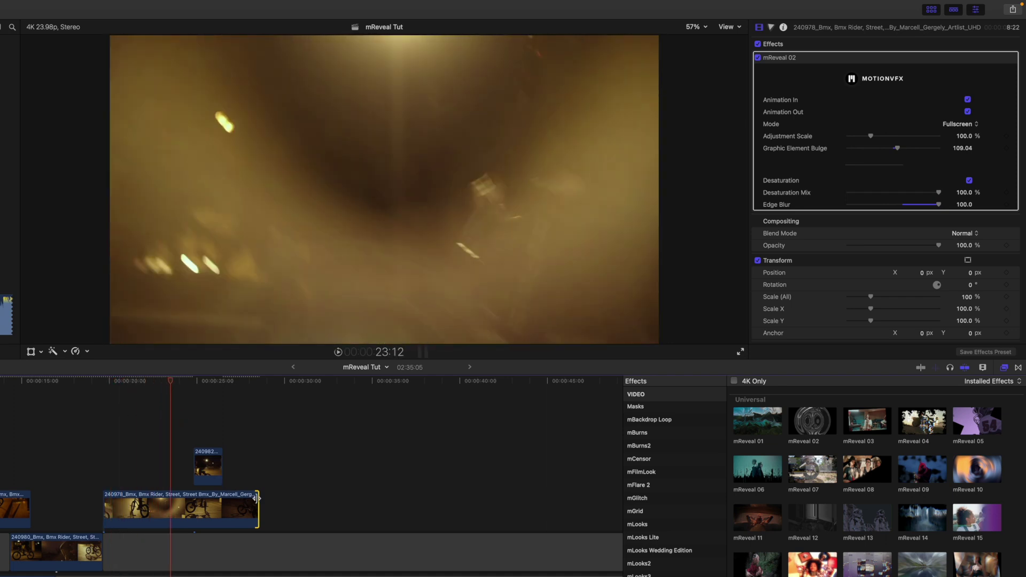
mouse_move(257, 497)
mouse_down()
mouse_move(211, 502)
mouse_move(198, 420)
mouse_up()
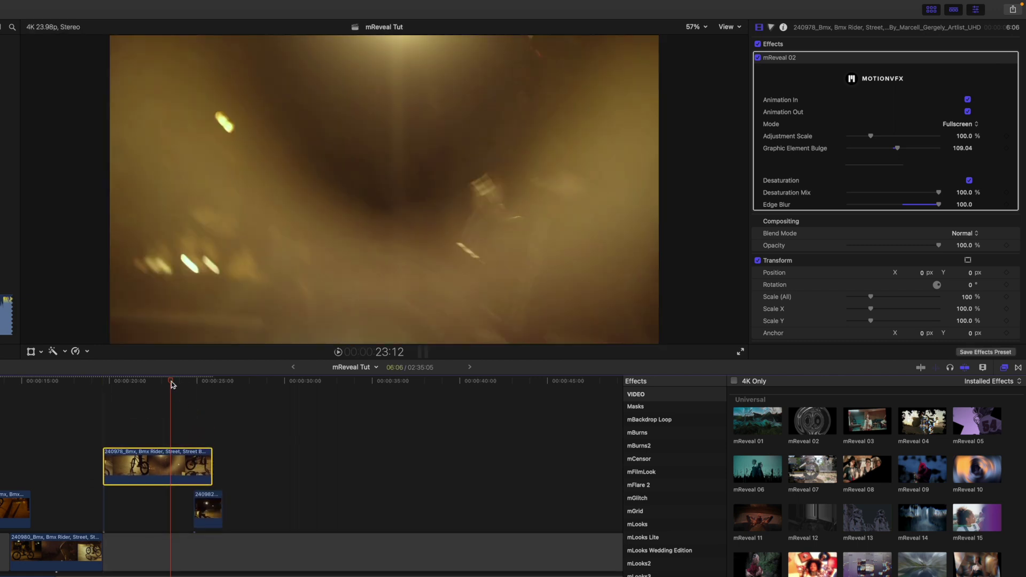
- Step frame by frame through the mReveal 02 sphere growing to fill the frame and shrinking away
drag(187, 387, 203, 389)
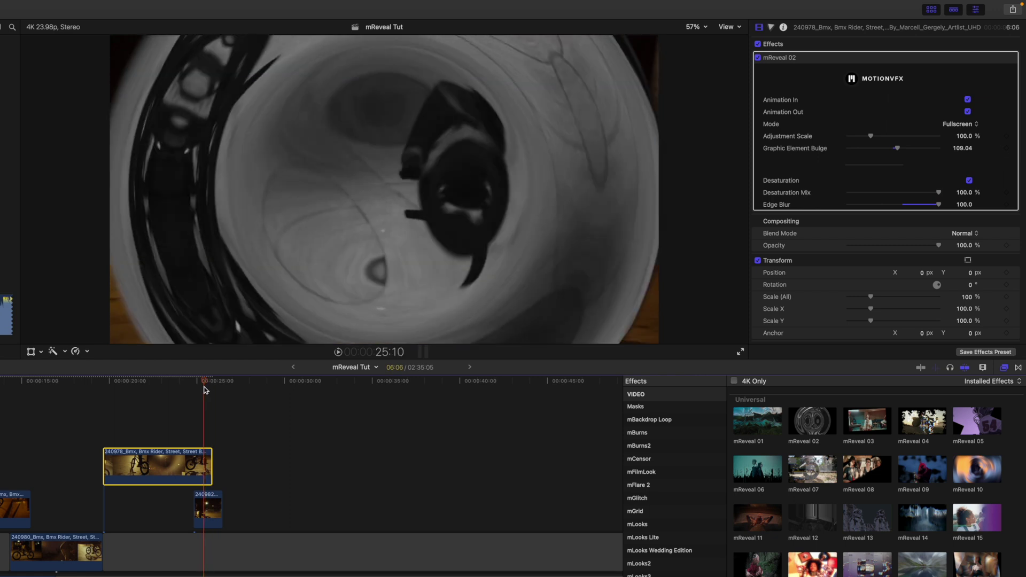
key(Right)
key(Right)
key(Right)
key(Right)
key(Right)
key(Right)
key(Right)
key(Right)
key(Right)
key(Right)
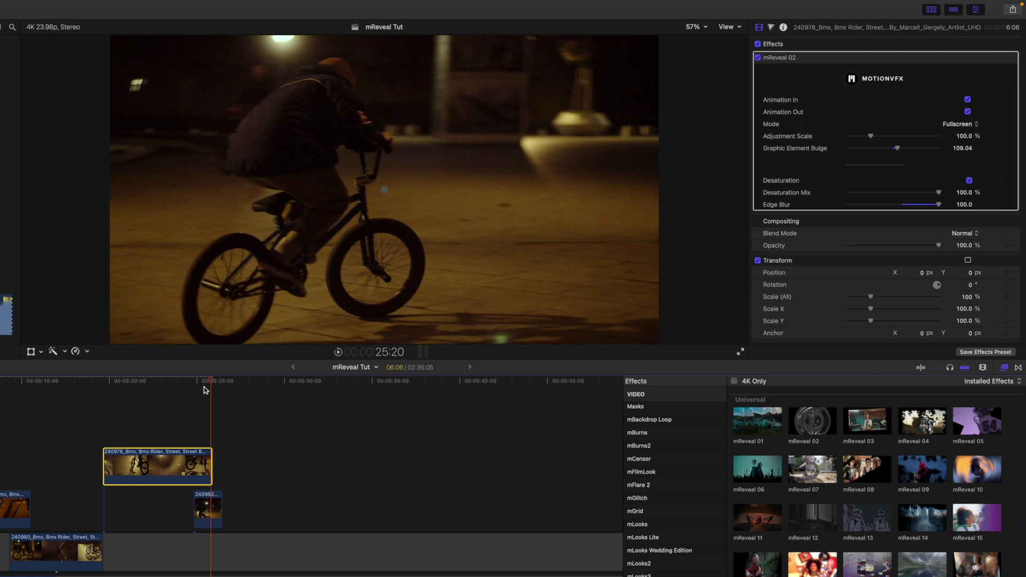
key(Left)
key(Left)
key(Left)
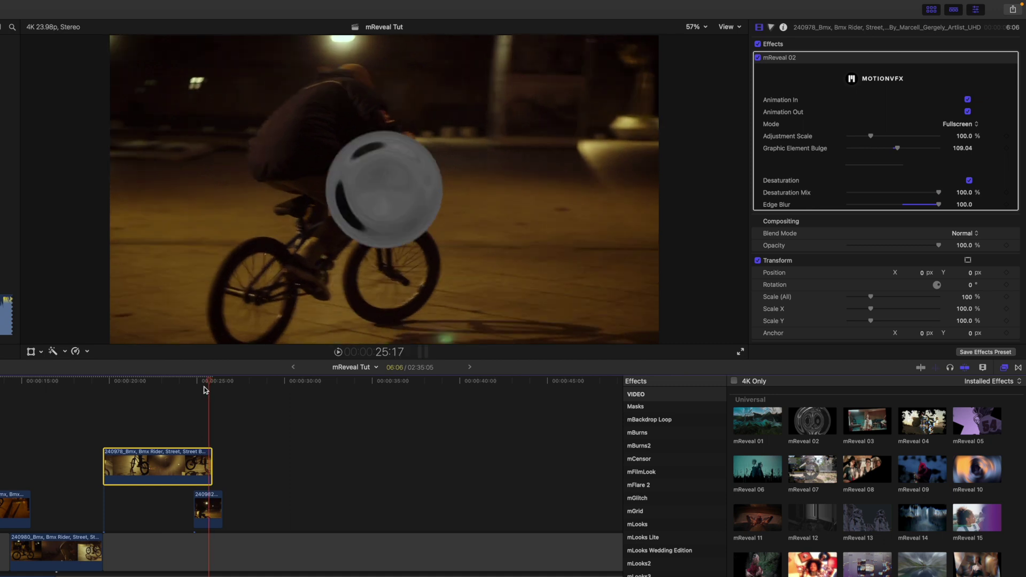
key(Left)
key(Left)
key(Left)
key(Left)
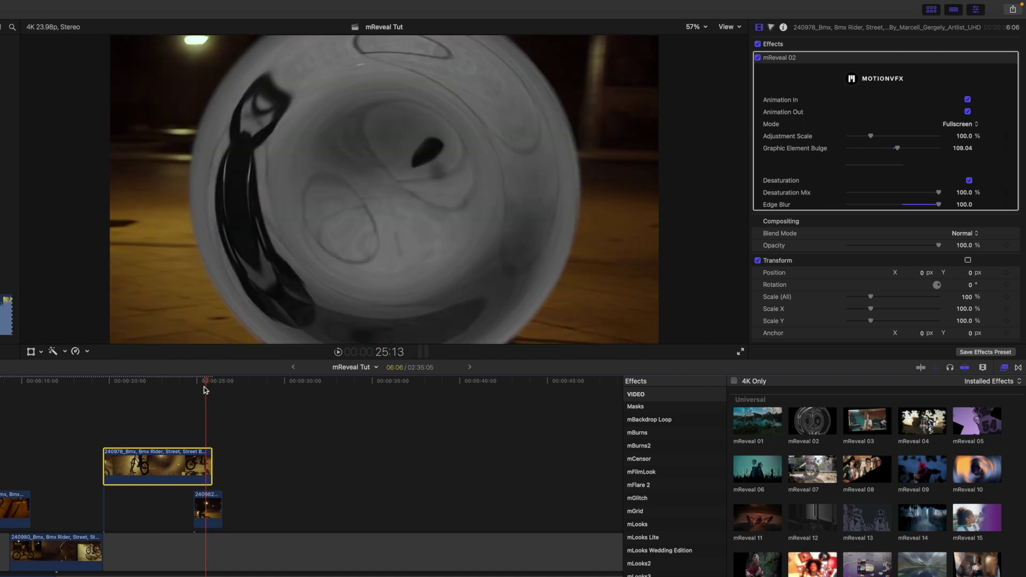
key(Left)
key(Left)
key(Left)
key(Left)
key(Left)
key(Left)
key(Left)
key(Left)
key(Left)
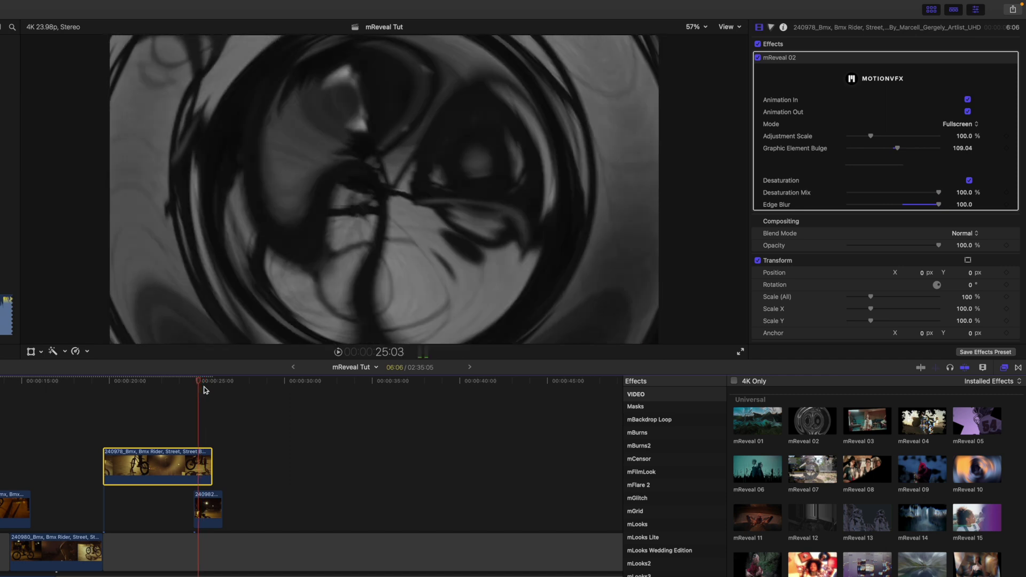
key(Right)
key(Right)
key(Right)
key(Right)
key(Right)
key(Right)
key(Right)
key(Right)
key(Right)
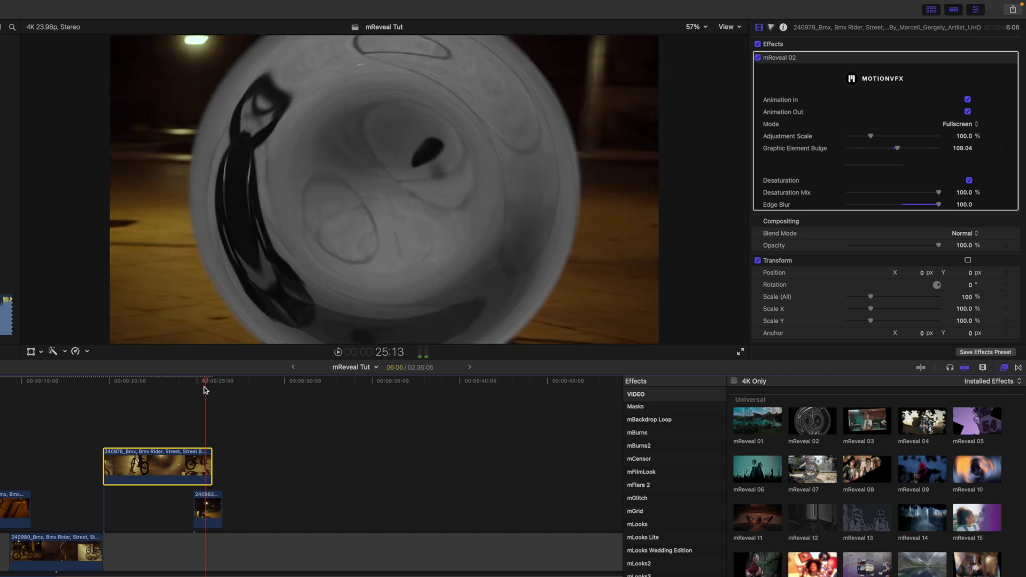
key(Right)
key(Right)
key(Right)
key(Right)
key(Right)
key(Right)
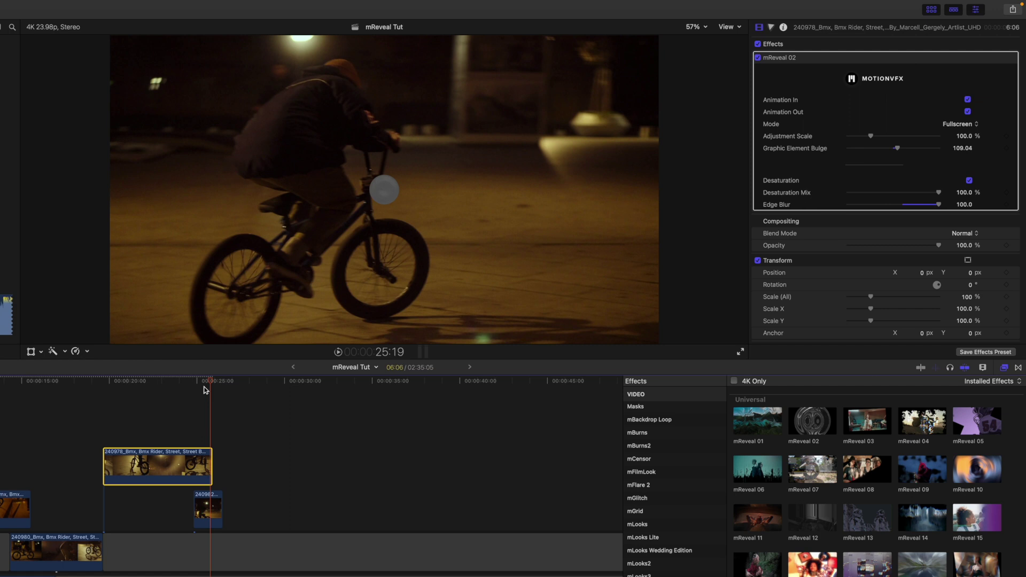
key(Left)
key(Left)
key(Left)
key(Left)
key(Left)
key(Left)
key(Left)
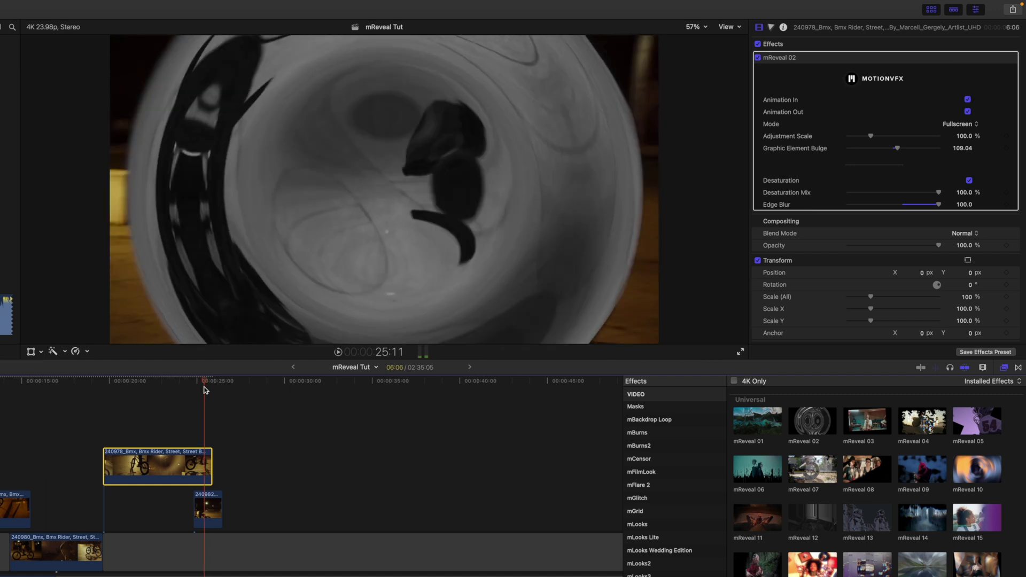
key(Right)
key(Right)
key(Right)
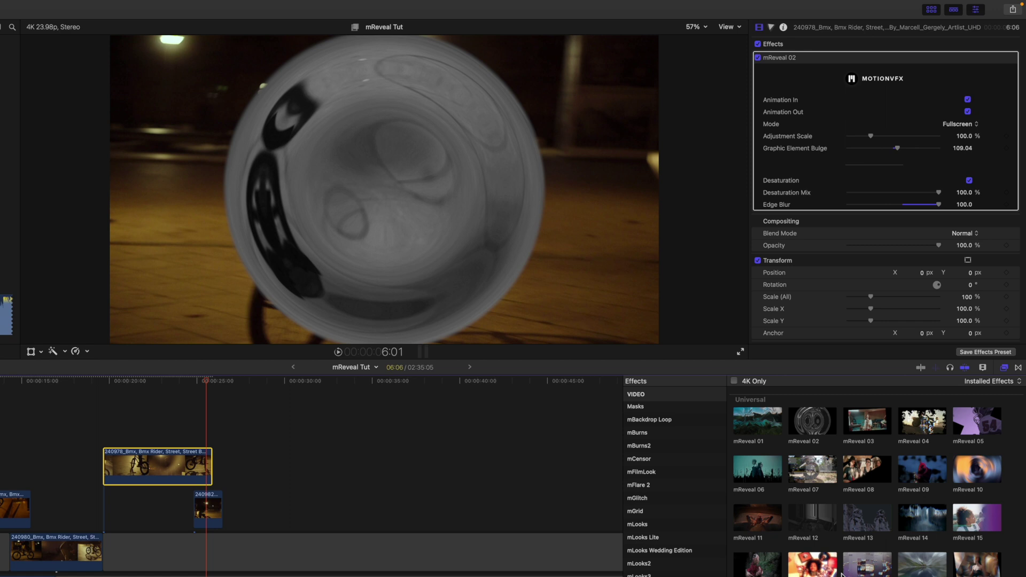
scroll(842, 574, down, 3)
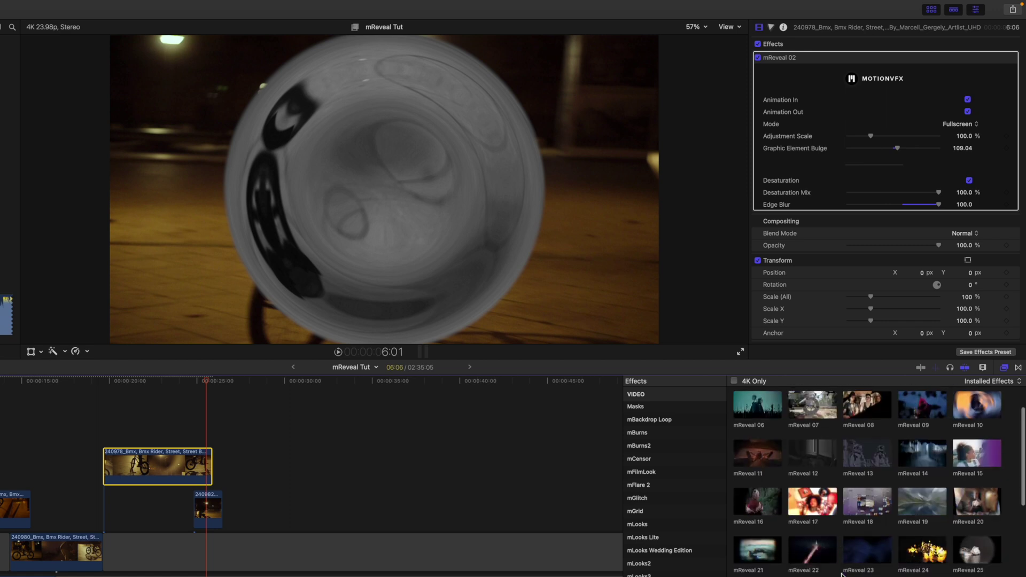
scroll(843, 574, down, 3)
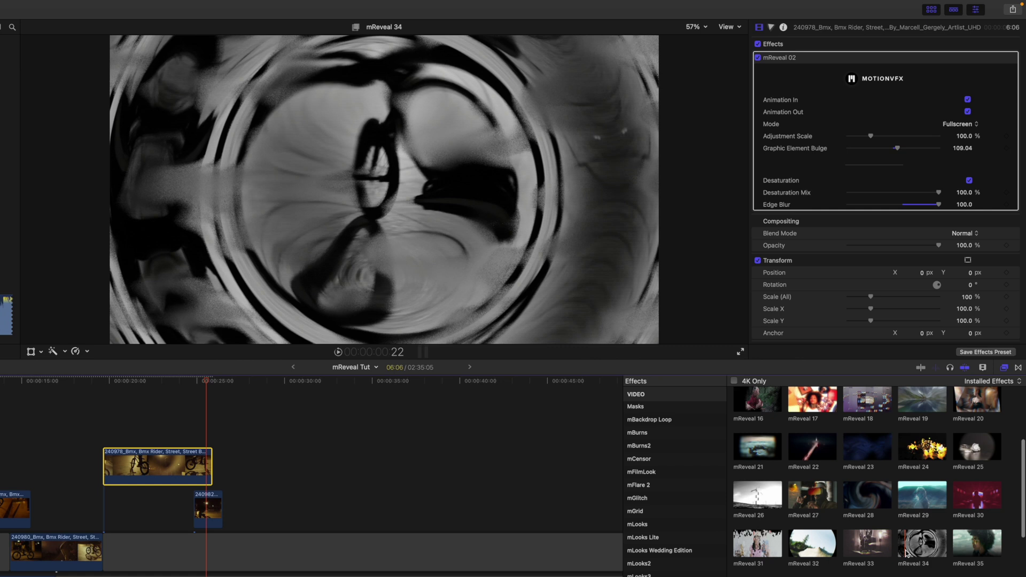
- Drag mReveal 34 from the Effects browser onto the BMX clip, beneath mReveal 02
drag(906, 552, 178, 473)
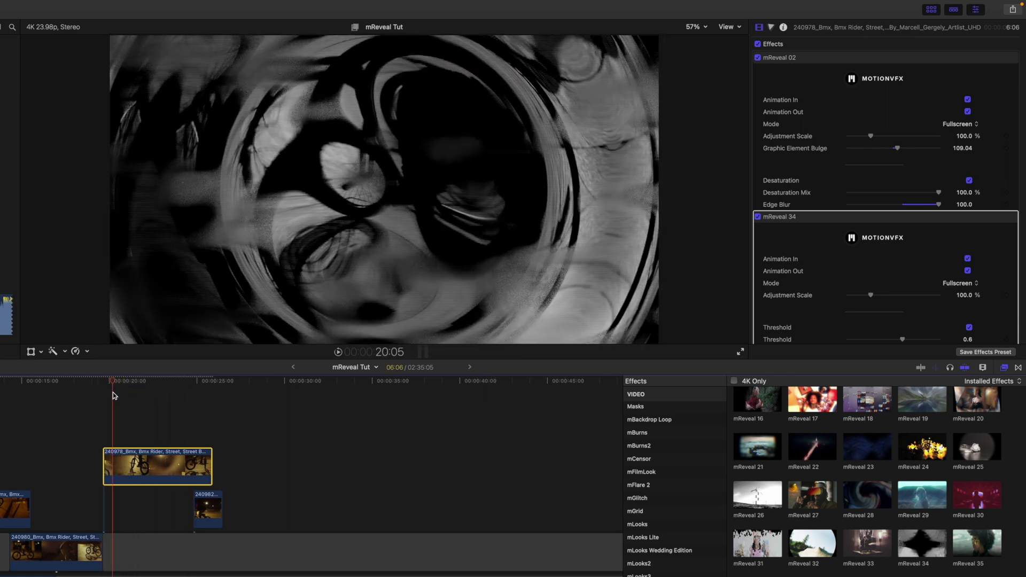
scroll(118, 455, right, 1)
scroll(798, 221, down, 2)
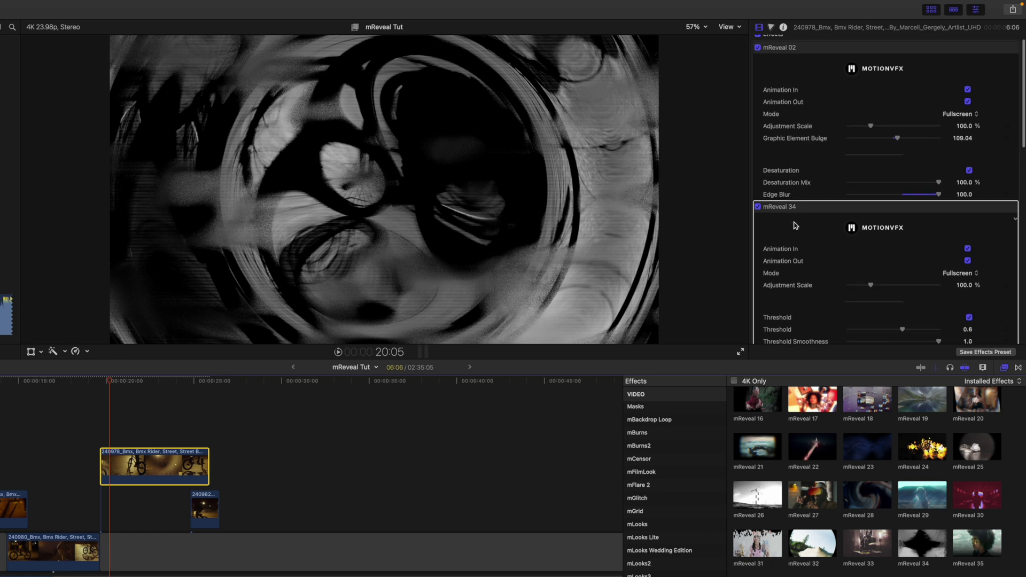
scroll(790, 226, down, 3)
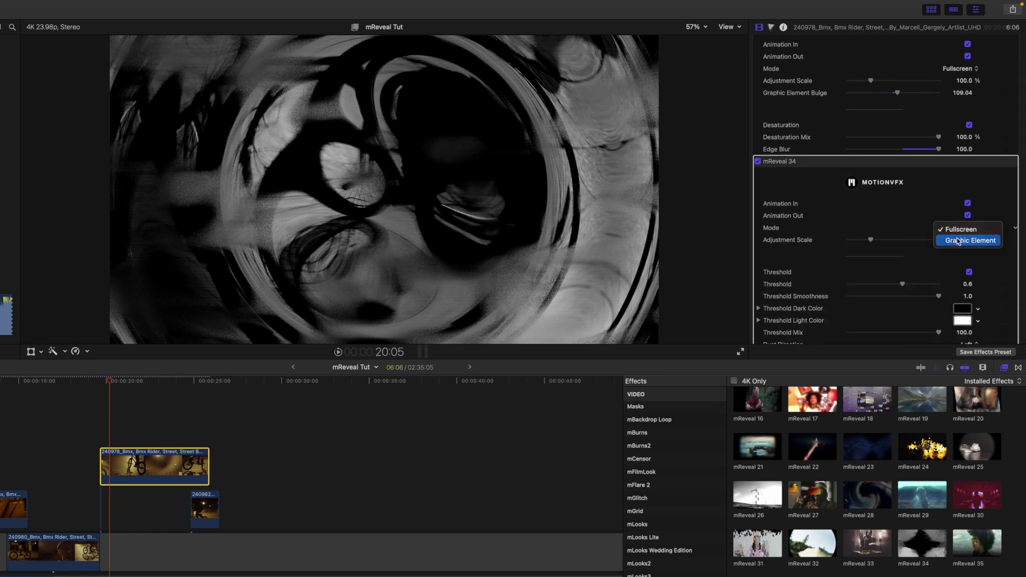
- Switch mReveal 34 to Graphic Element and back to Fullscreen, and lower Threshold to 0.54
click(958, 241)
click(960, 230)
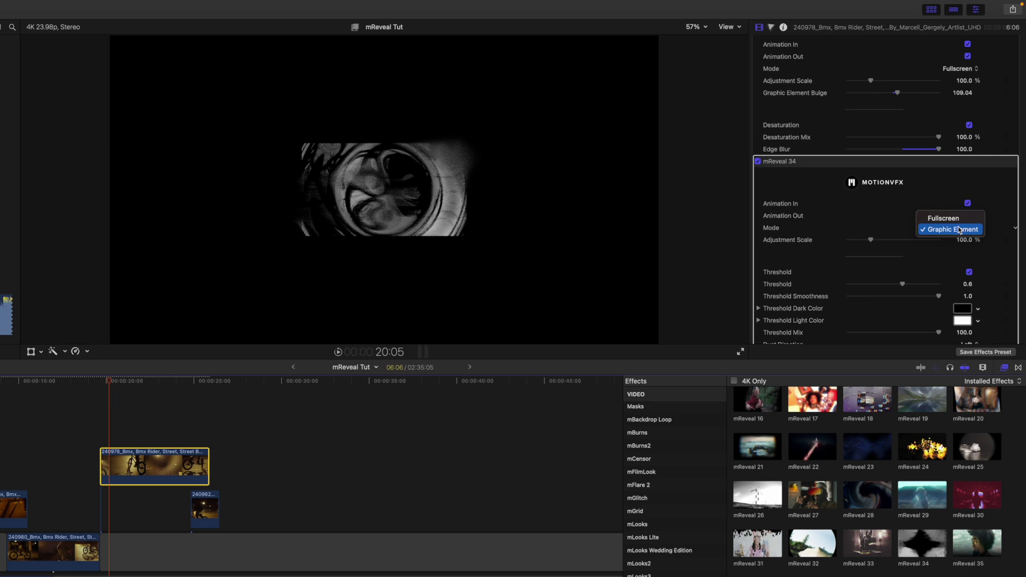
scroll(899, 236, down, 3)
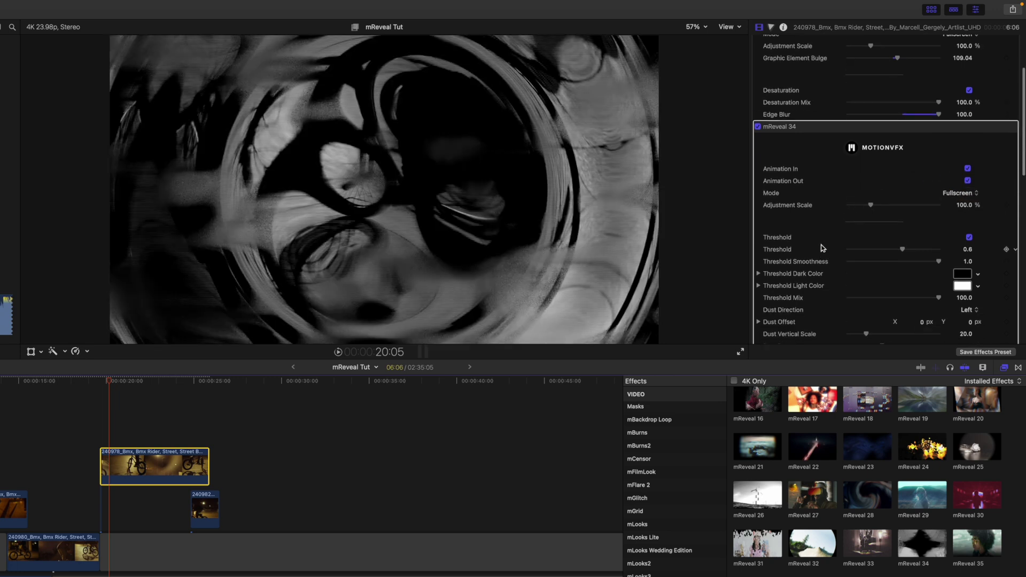
scroll(920, 242, down, 1)
mouse_move(899, 239)
mouse_down()
mouse_move(888, 238)
mouse_move(897, 238)
mouse_up()
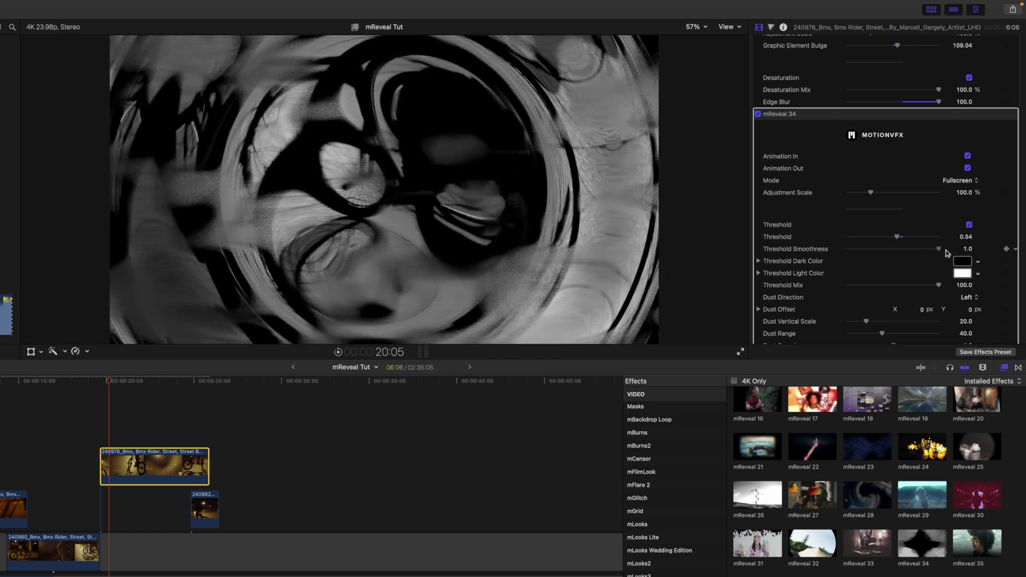
scroll(860, 255, down, 3)
scroll(850, 255, down, 3)
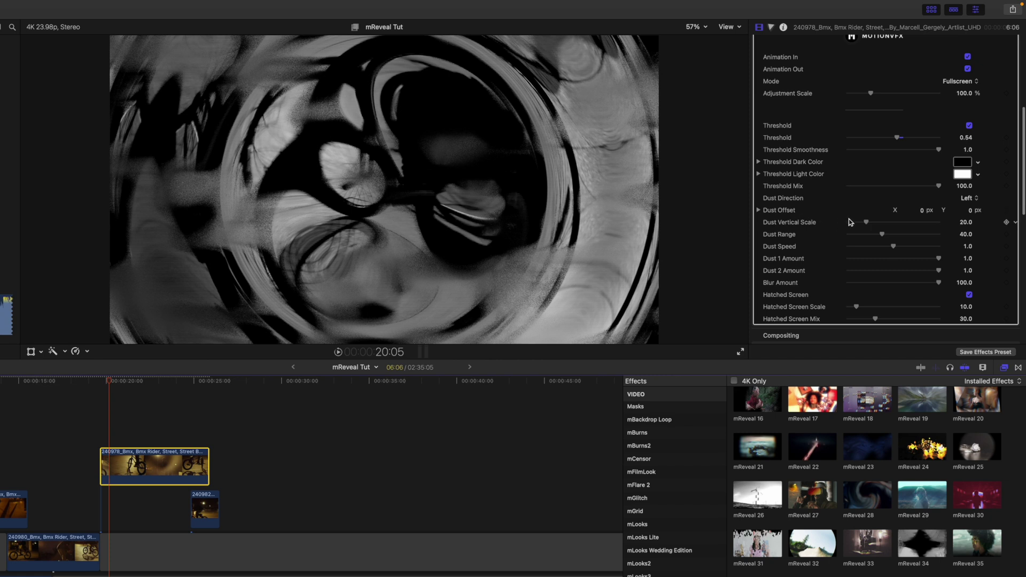
- Set mReveal 34's Dust Vertical Scale to 14.97 and preview the tuned reveal to 25:08
drag(867, 224, 893, 240)
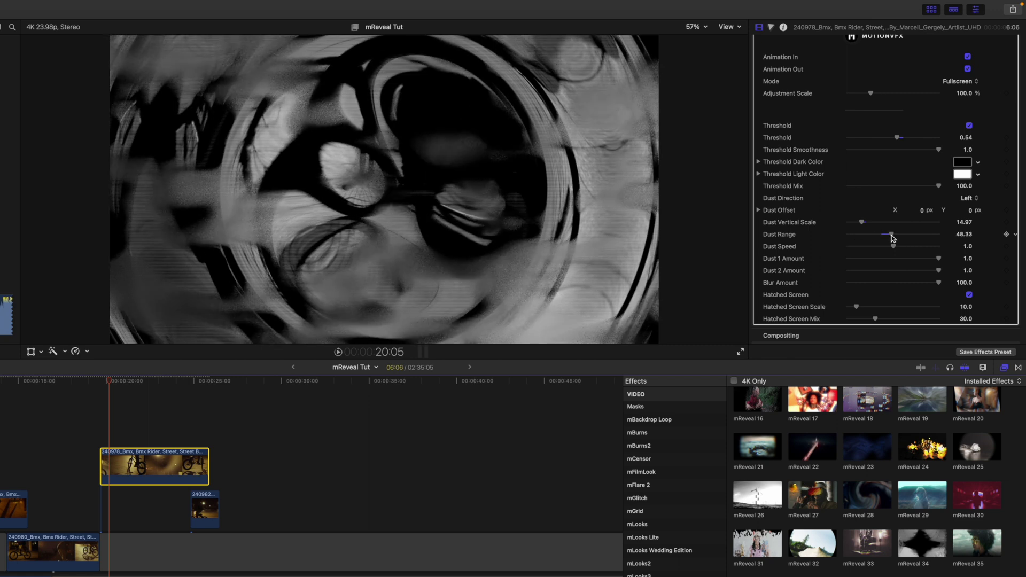
click(111, 385)
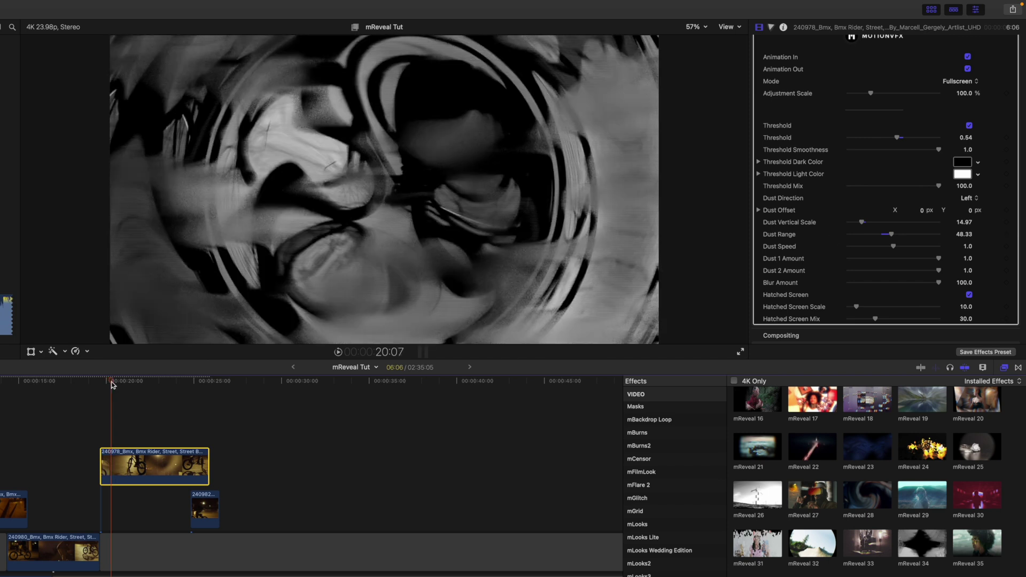
drag(112, 385, 203, 395)
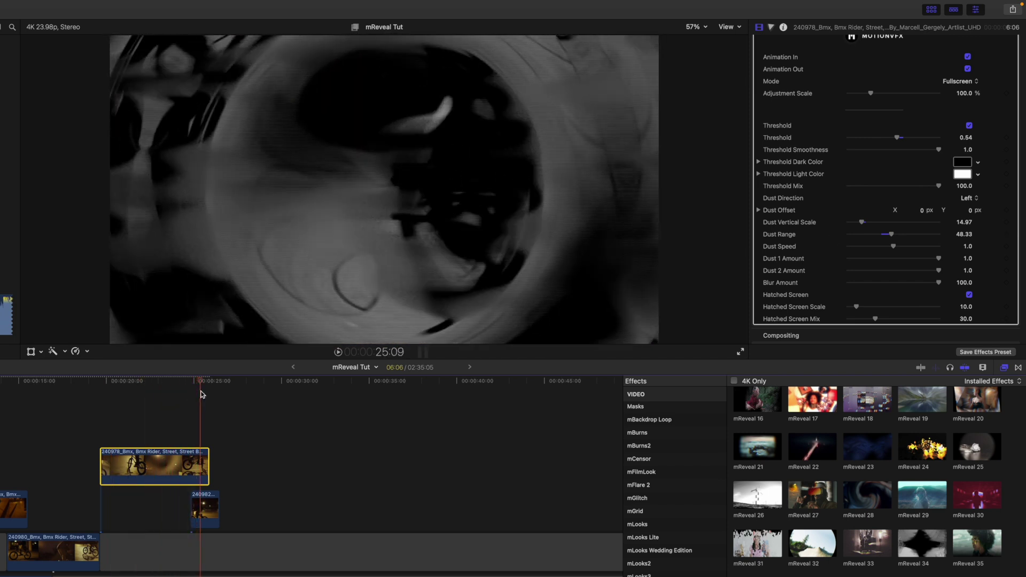
drag(203, 395, 201, 394)
scroll(791, 252, up, 5)
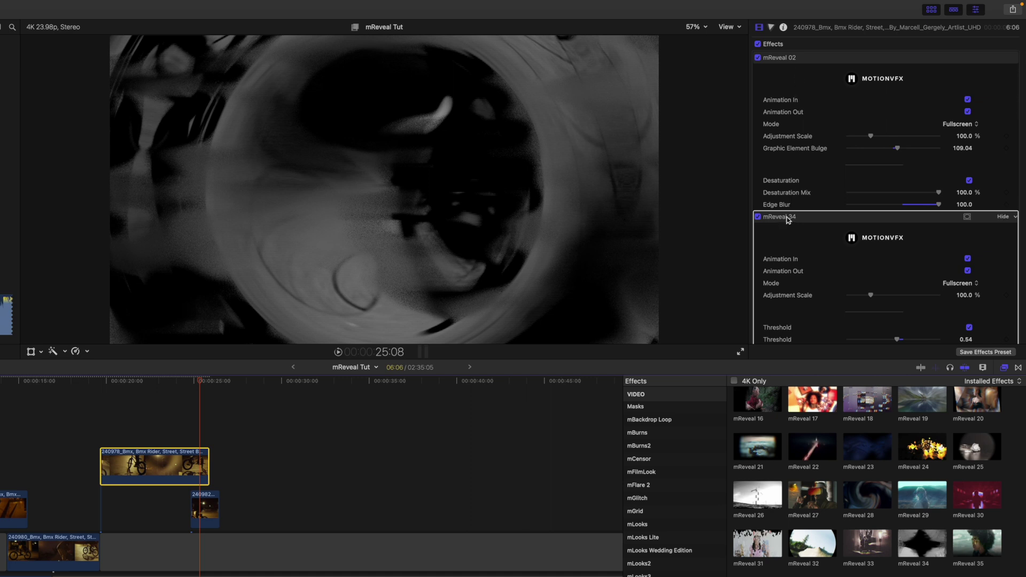
- Drag the mReveal 34 header above mReveal 02 in the Inspector and scrub back to preview
drag(788, 217, 780, 79)
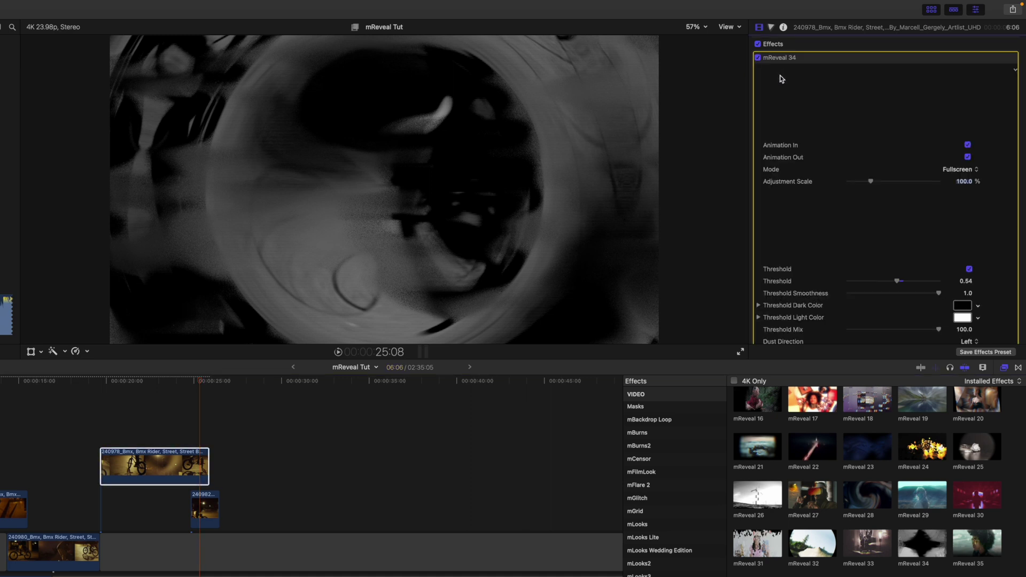
mouse_move(194, 389)
mouse_down()
mouse_move(106, 392)
mouse_move(158, 393)
mouse_up()
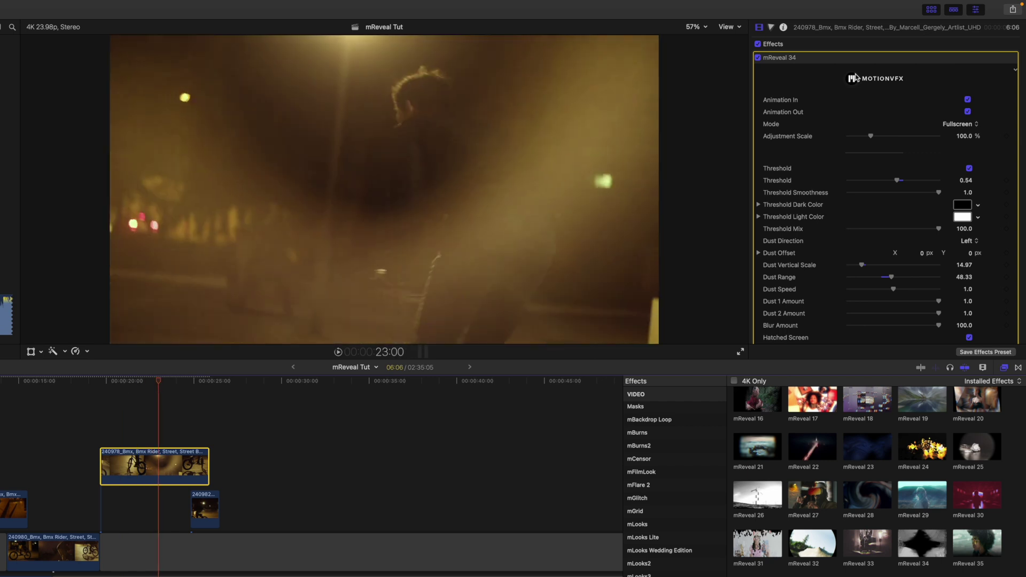
scroll(842, 122, down, 5)
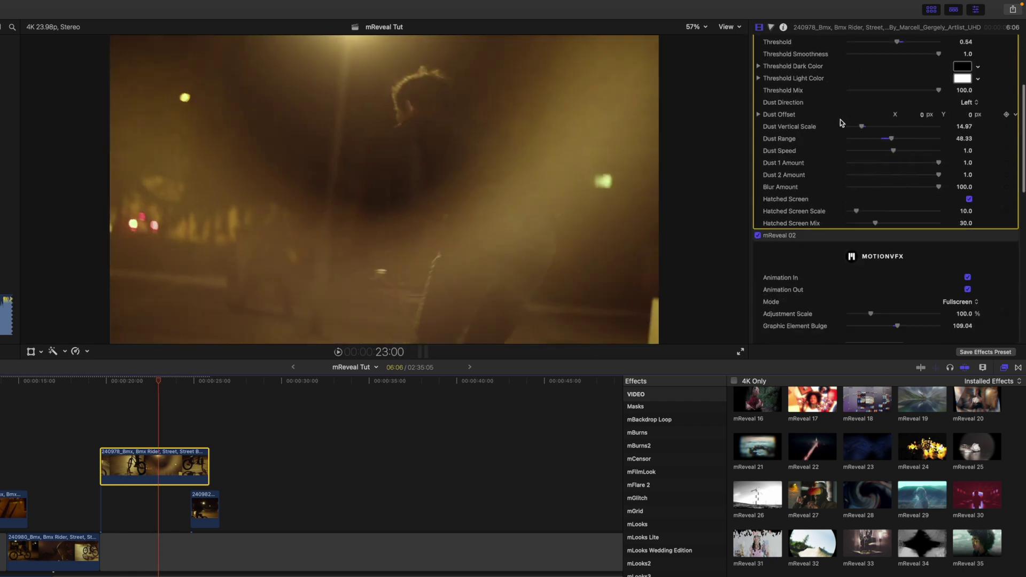
scroll(841, 120, down, 3)
scroll(841, 120, down, 5)
scroll(840, 122, up, 3)
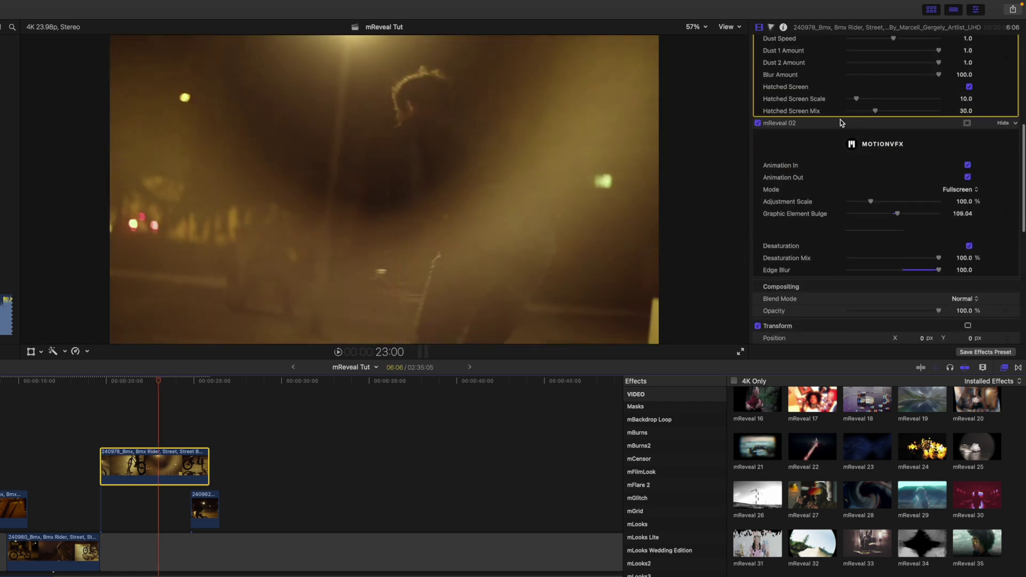
scroll(840, 122, up, 10)
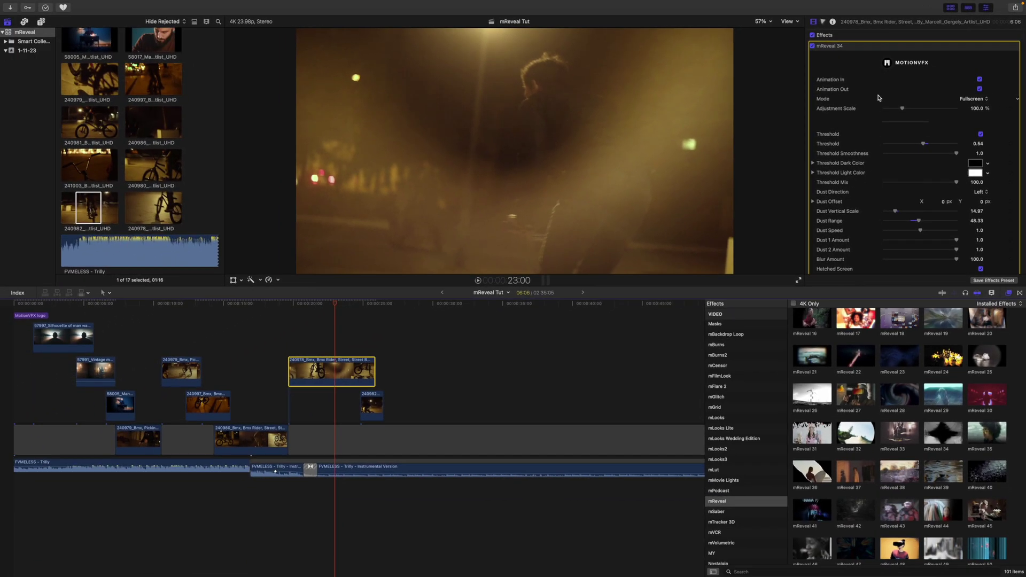